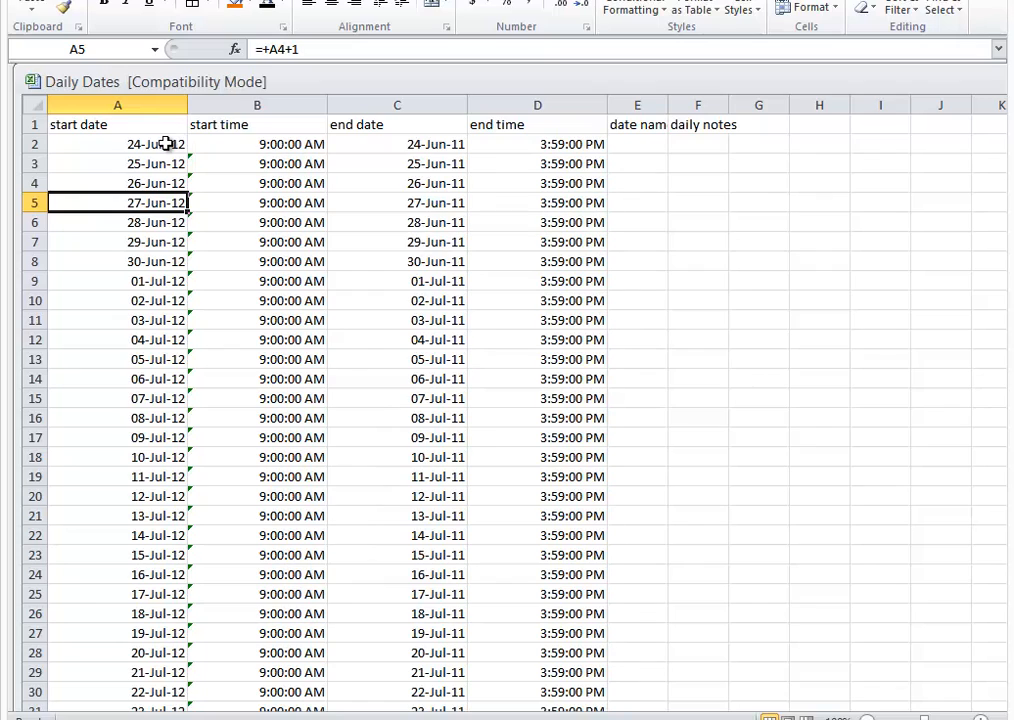
Step: Change the year of the first start date in cell A2 to 2013
left_click(165, 145)
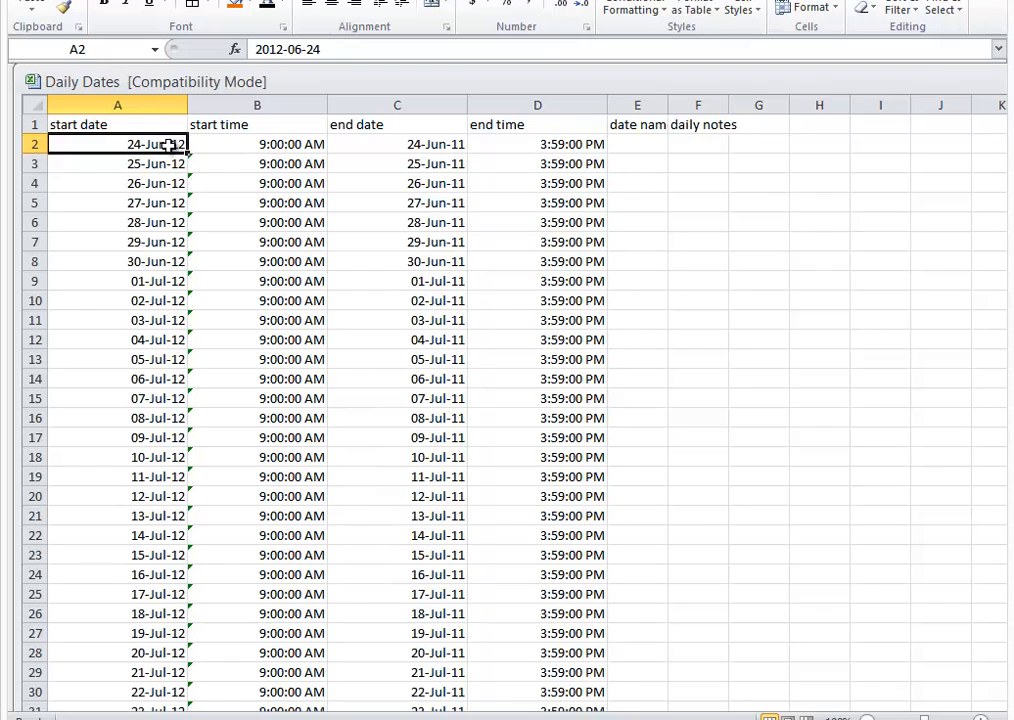
left_click(284, 49)
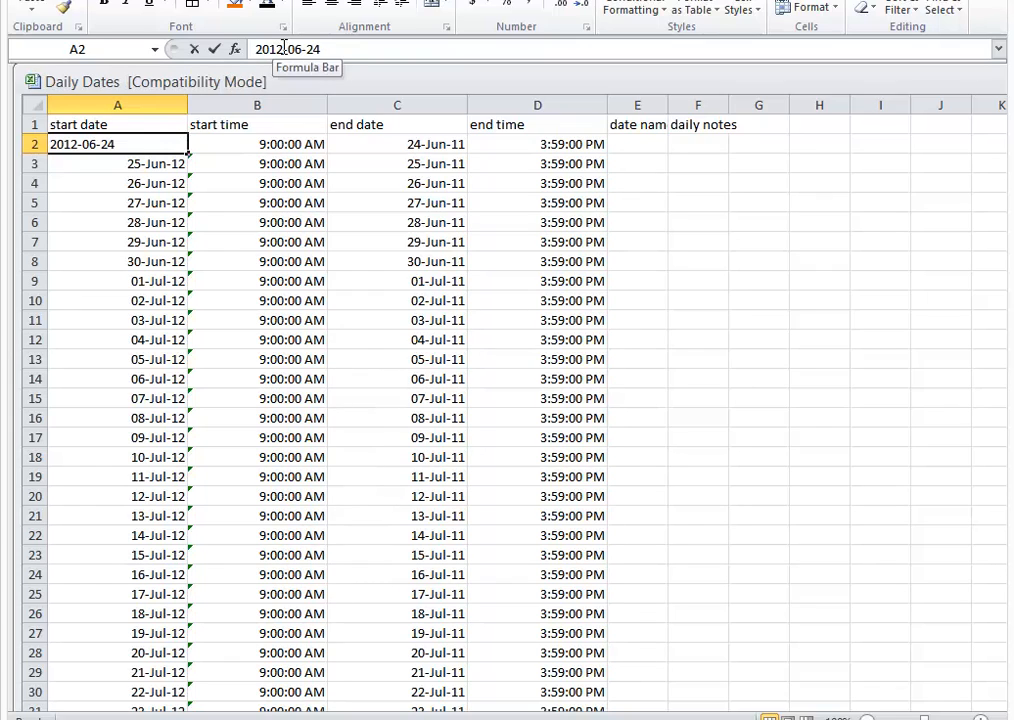
key("BackSpace")
type("3")
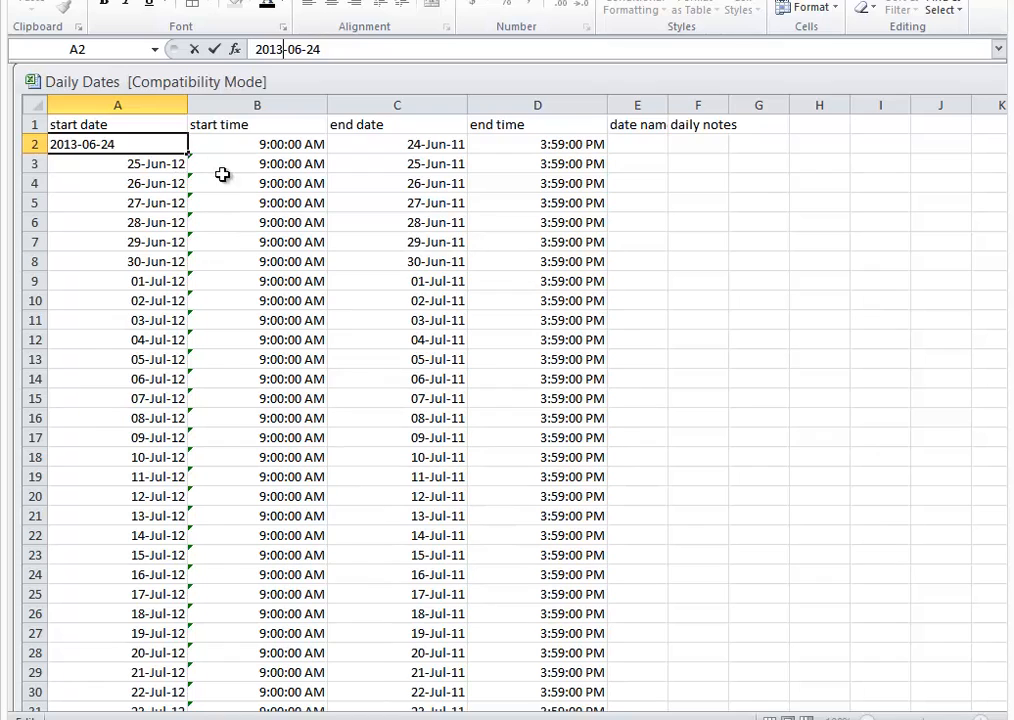
key("Return")
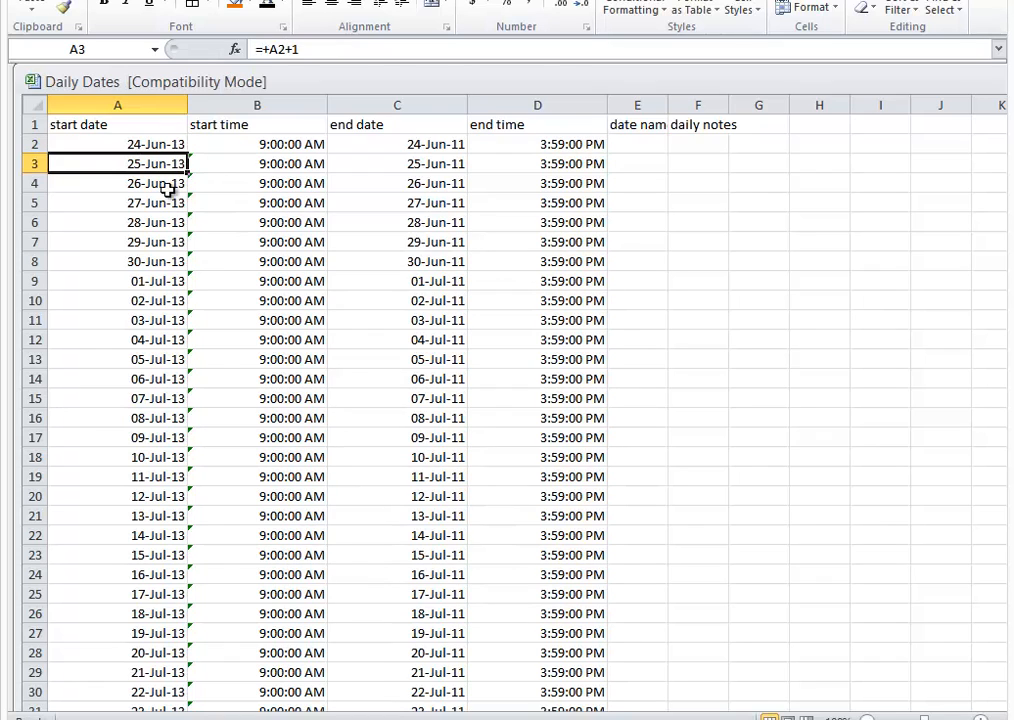
Step: Change the month and day of the first start date in A2 so it reads 2013-07-25
left_click(131, 141)
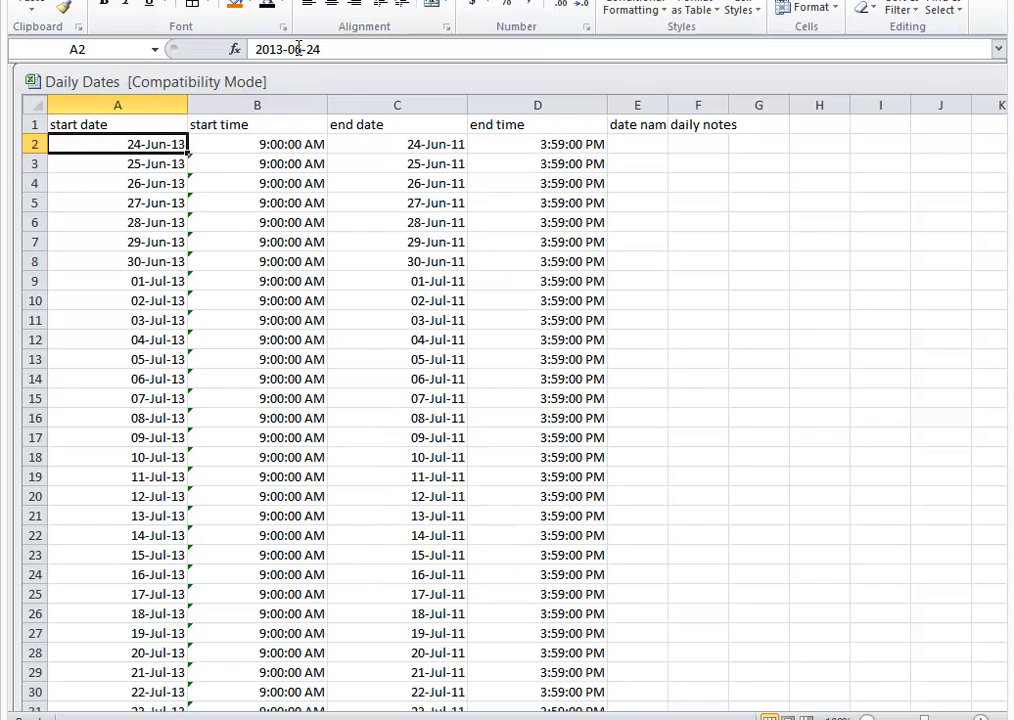
left_click(264, 49)
left_click(298, 49)
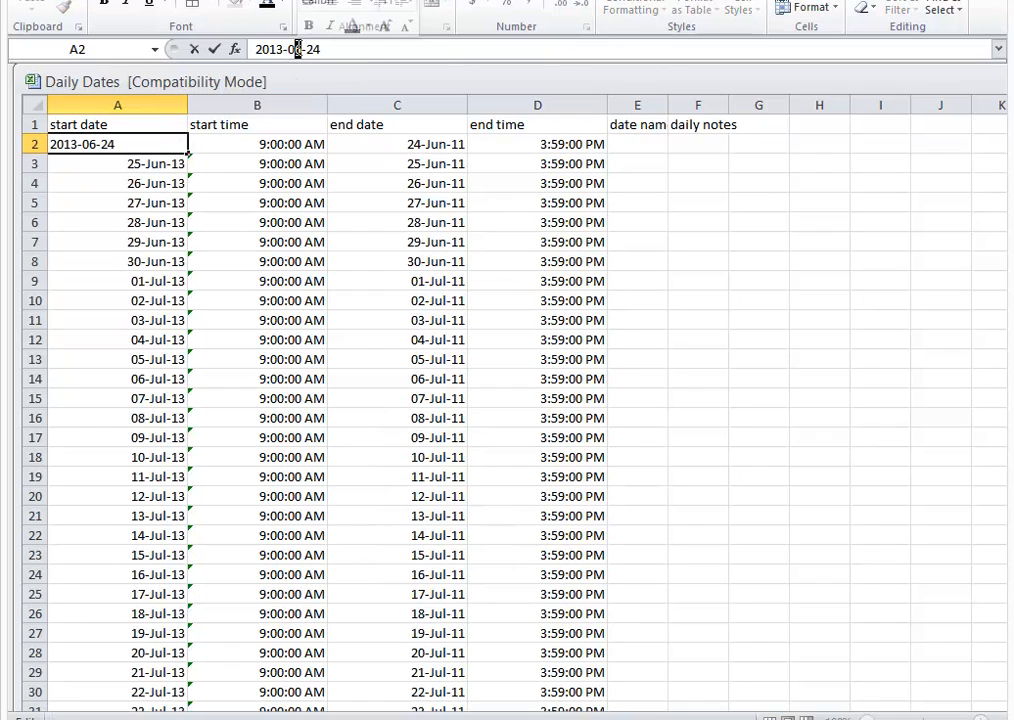
key("BackSpace")
type("7")
left_click(315, 49)
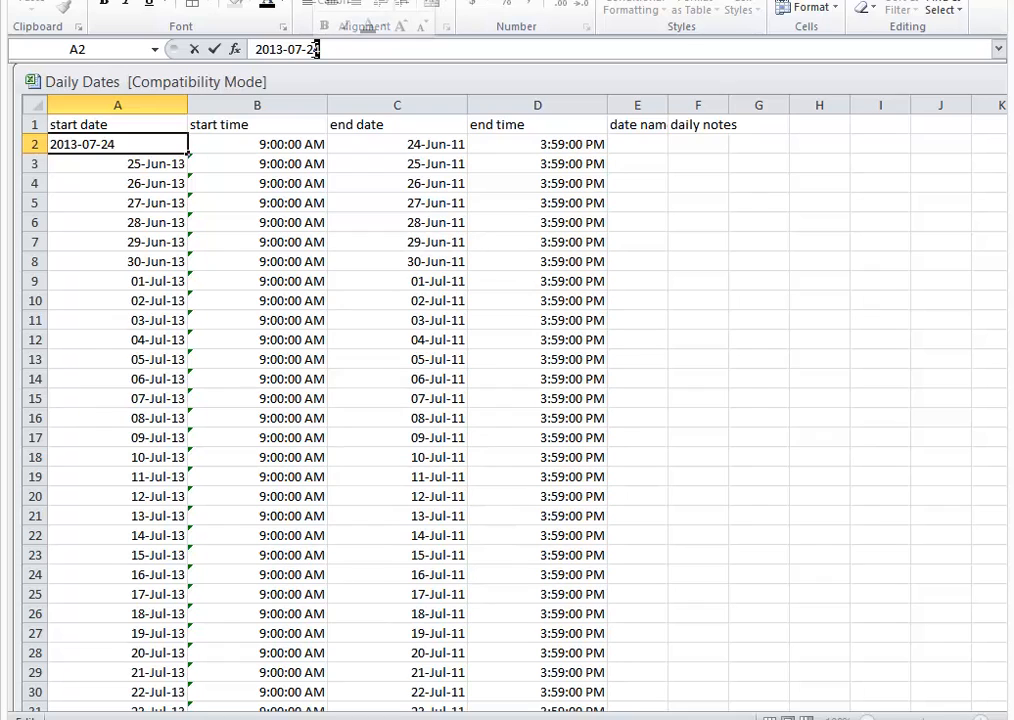
key("BackSpace")
type("5")
key("Return")
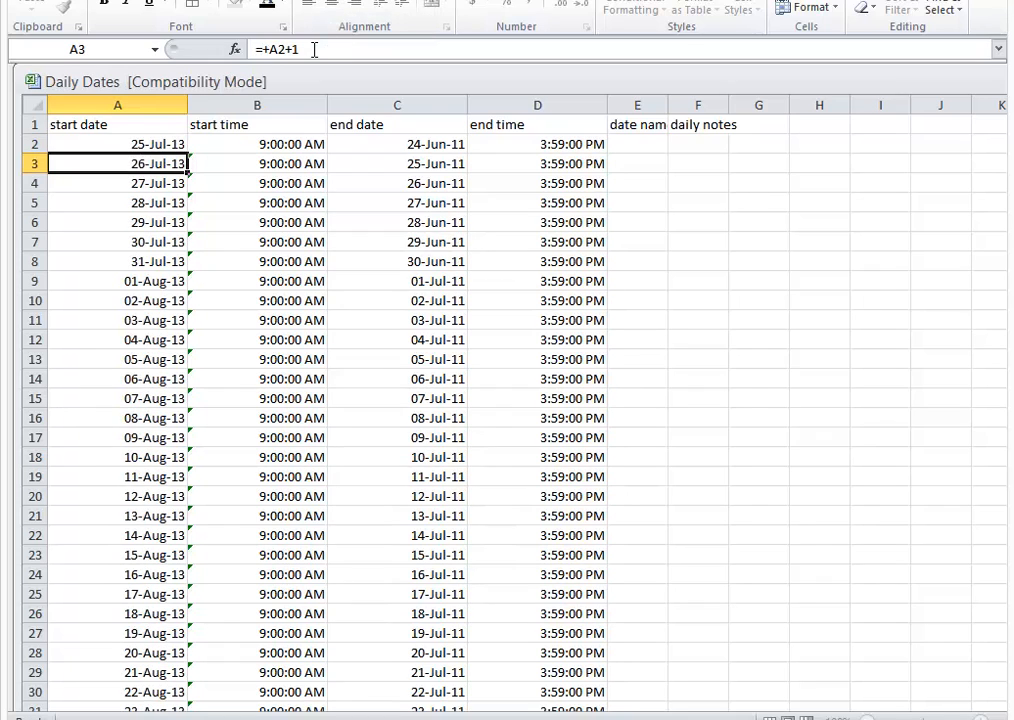
left_click(240, 203)
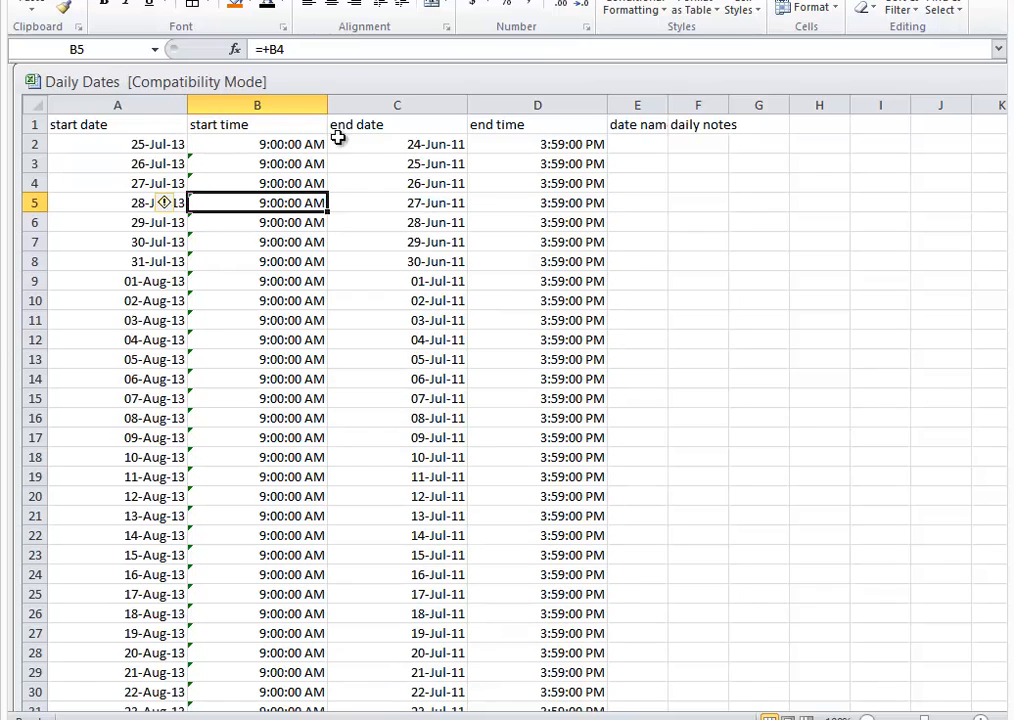
Step: Set the first end date in cell C2 to 2013-07-26
left_click(395, 145)
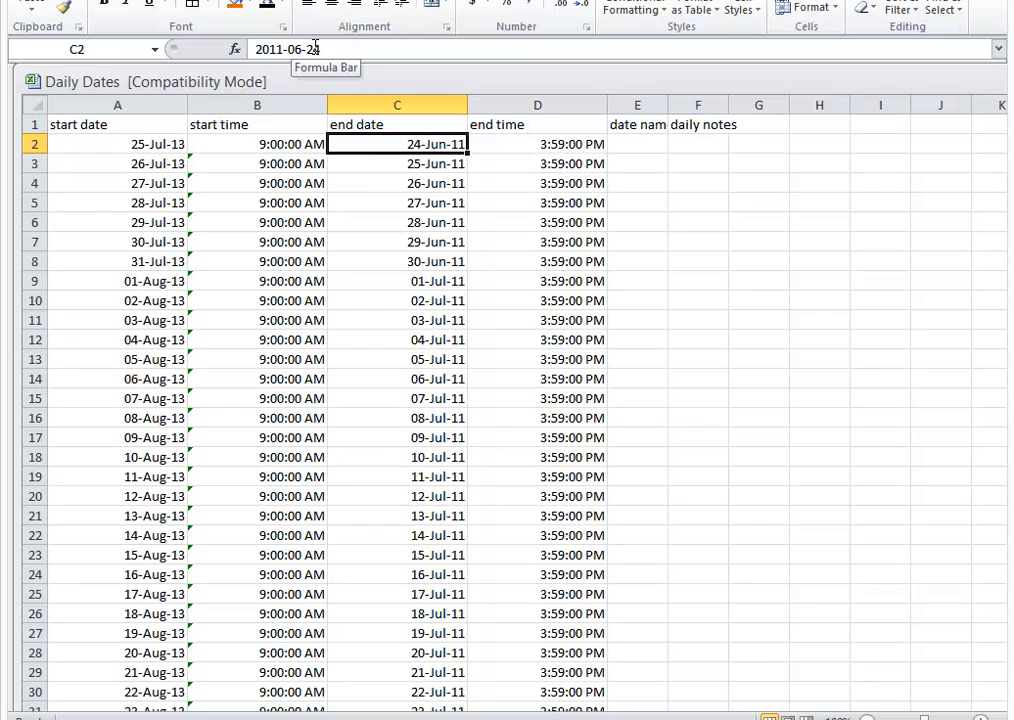
left_click_drag(284, 47, 278, 47)
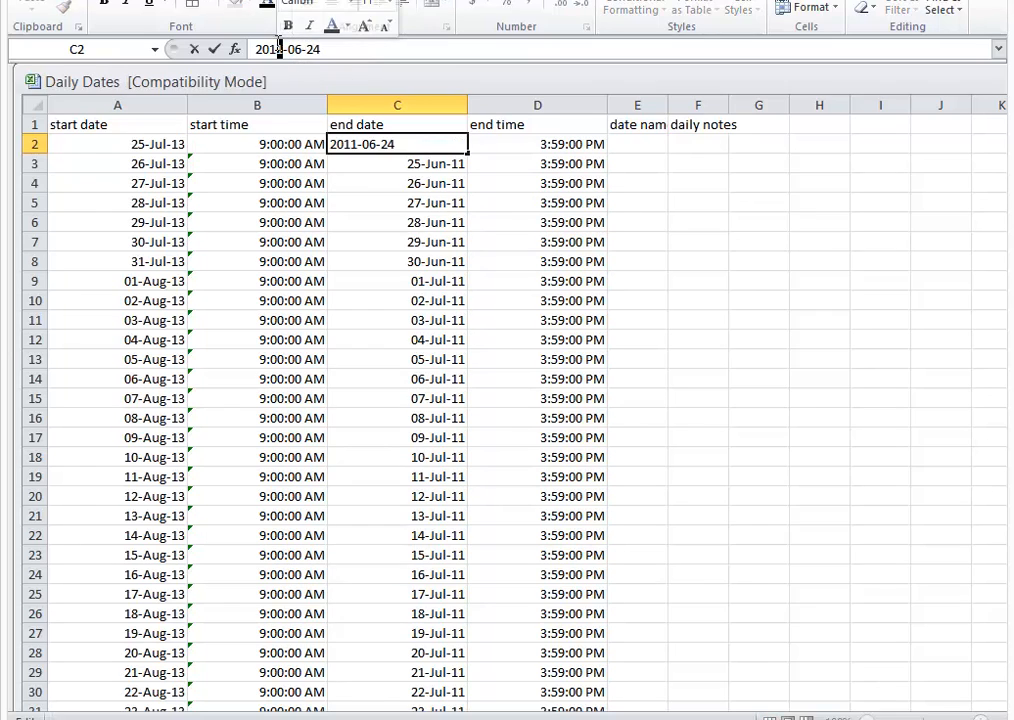
type("3")
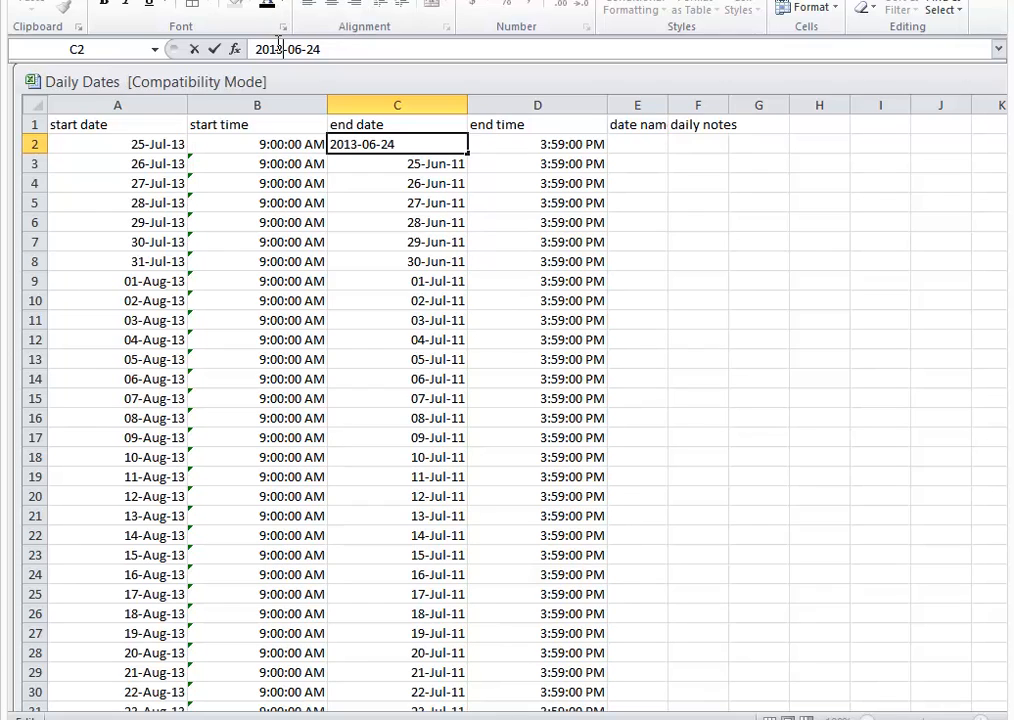
left_click_drag(302, 48, 316, 48)
type("7-2")
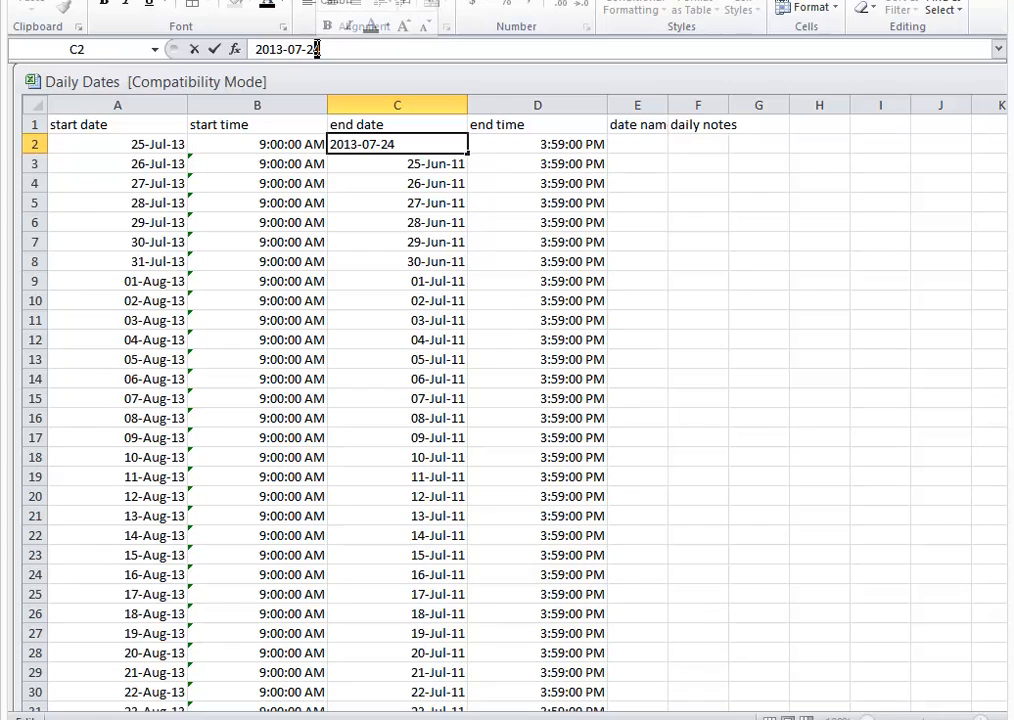
type("6")
key("Return")
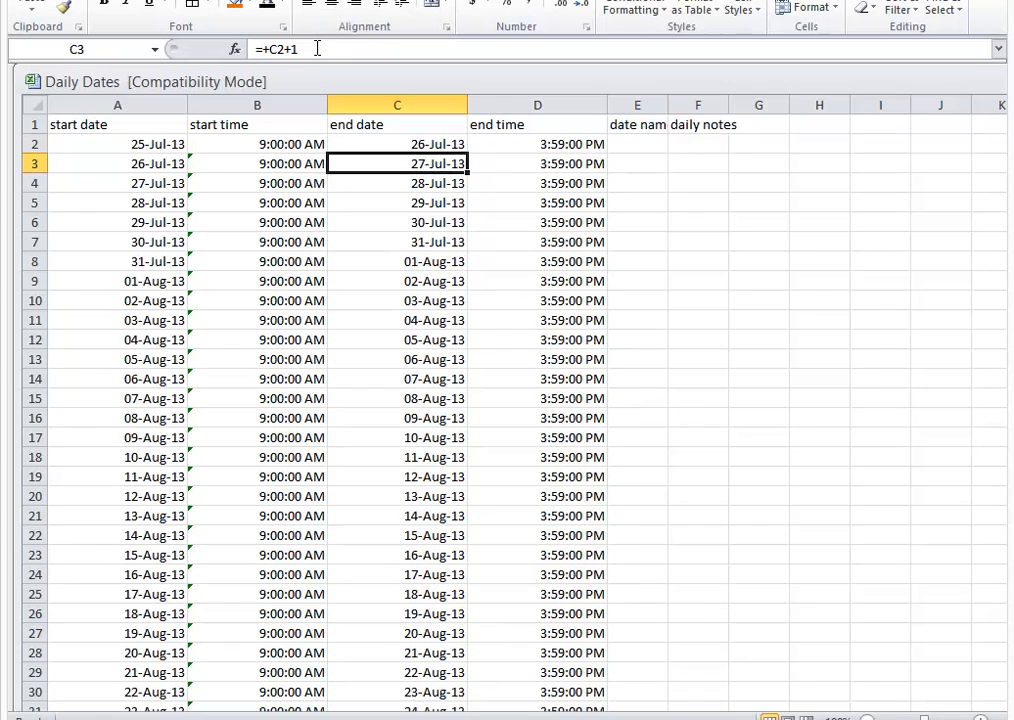
Step: Set the first start time in cell B2 to 10:00:00 AM
left_click(294, 144)
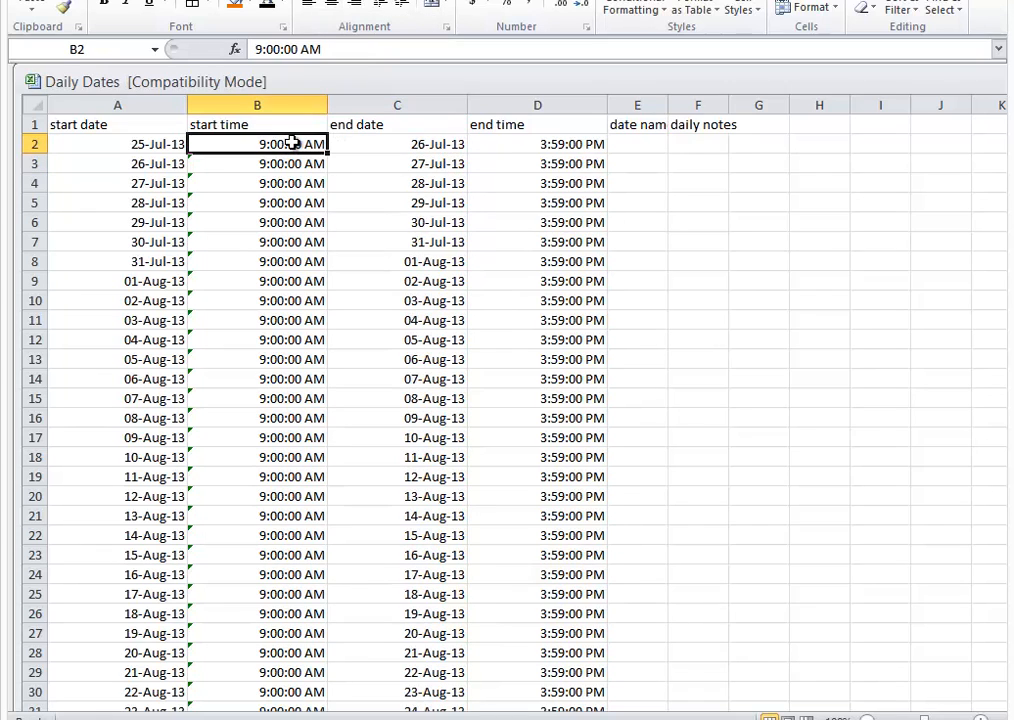
left_click(262, 49)
left_click_drag(263, 49, 256, 49)
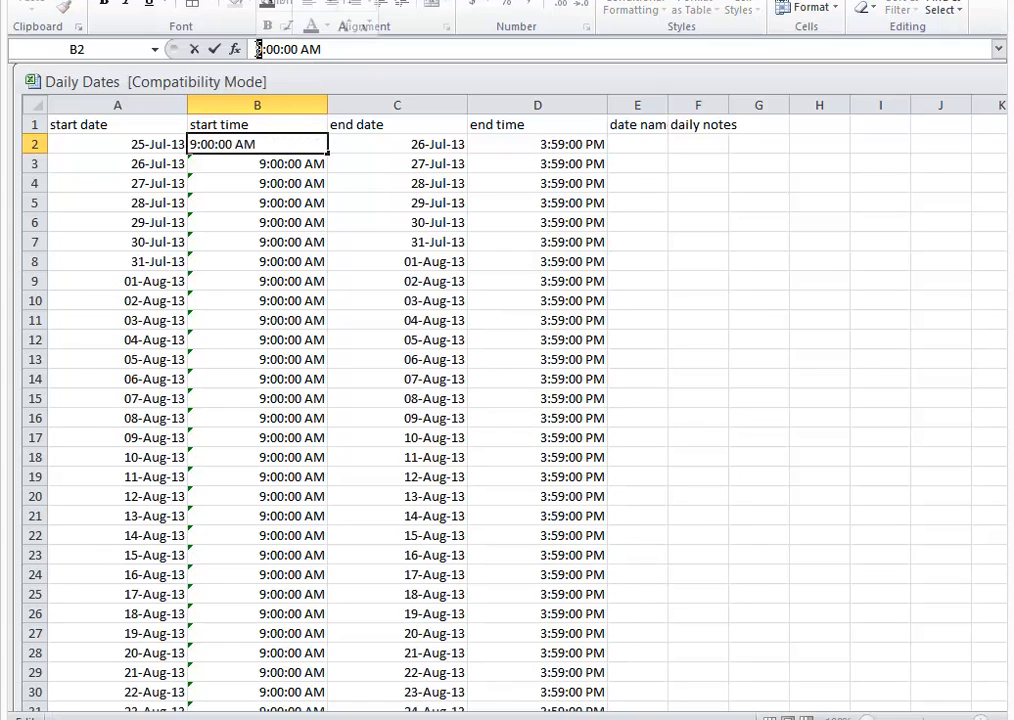
type("10")
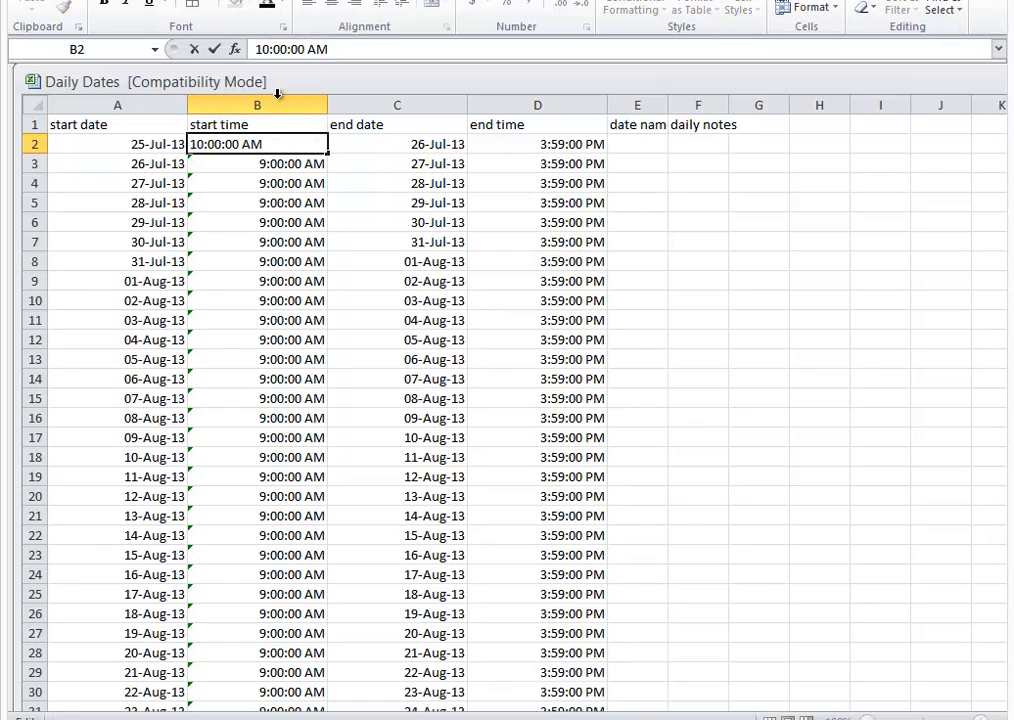
left_click(357, 208)
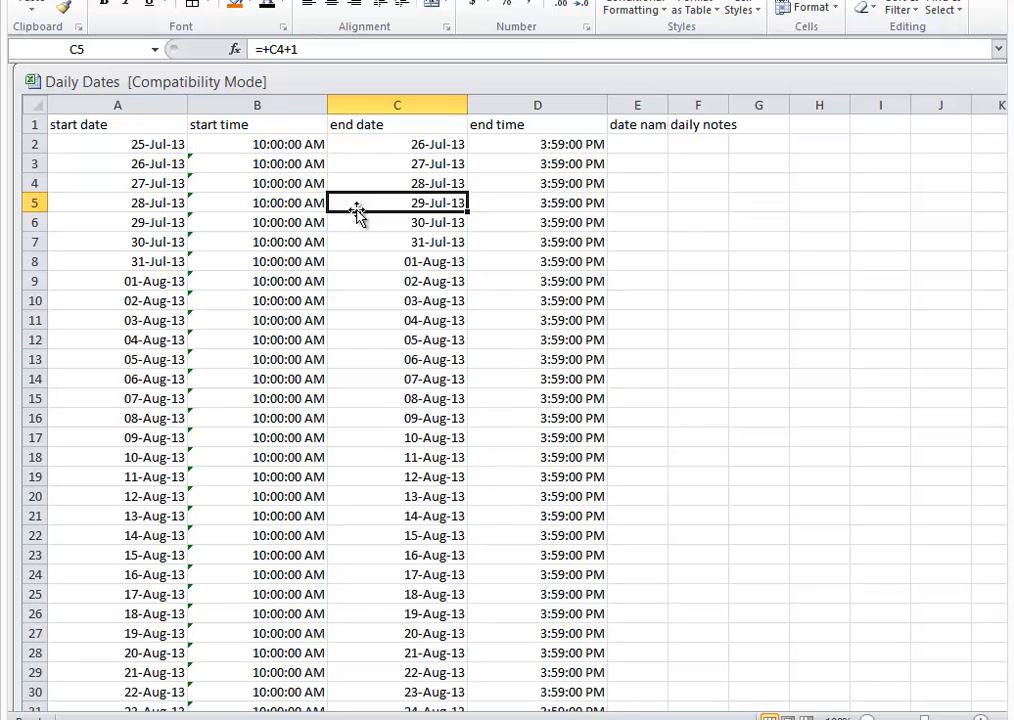
Step: Set the first end time in cell D2 to 4:59:00 PM
left_click(526, 145)
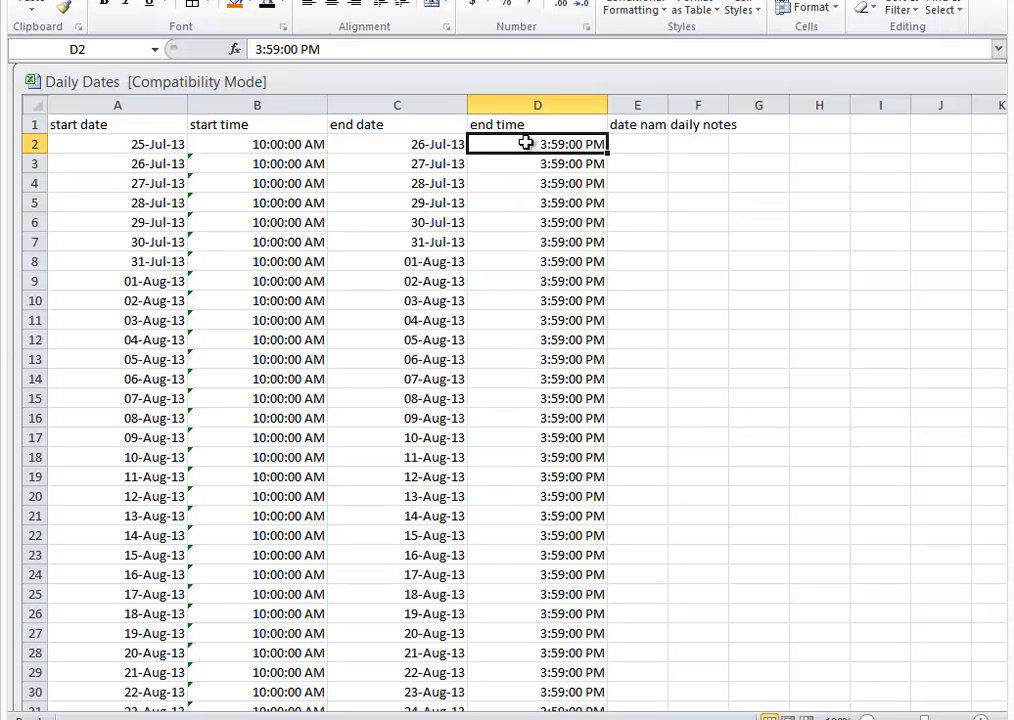
left_click(258, 49)
type("4")
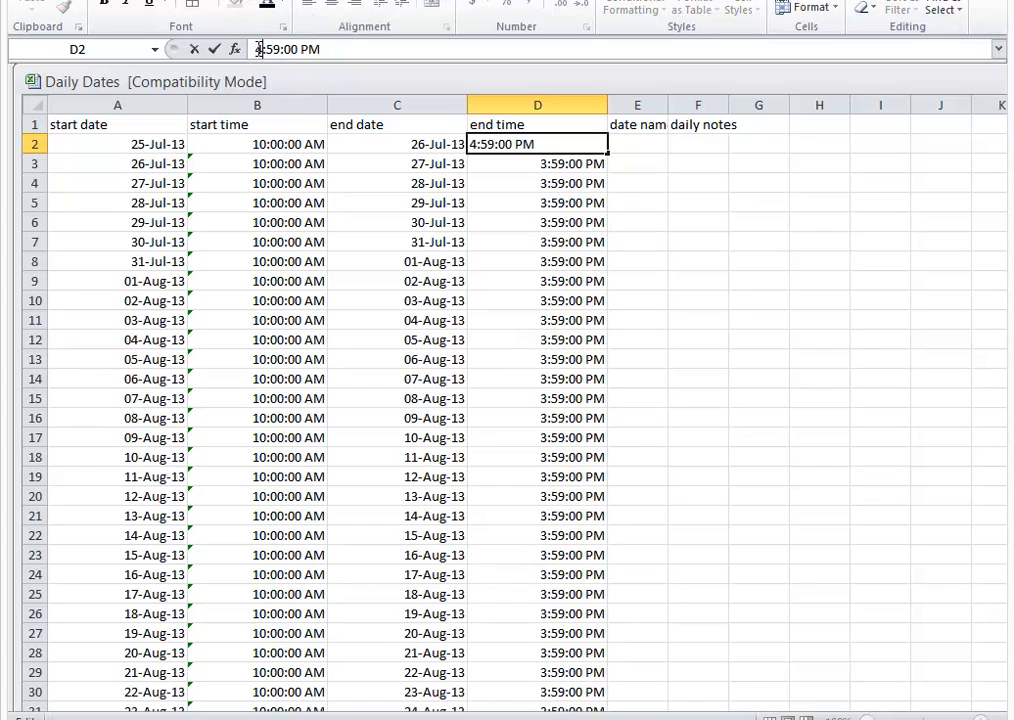
key("Return")
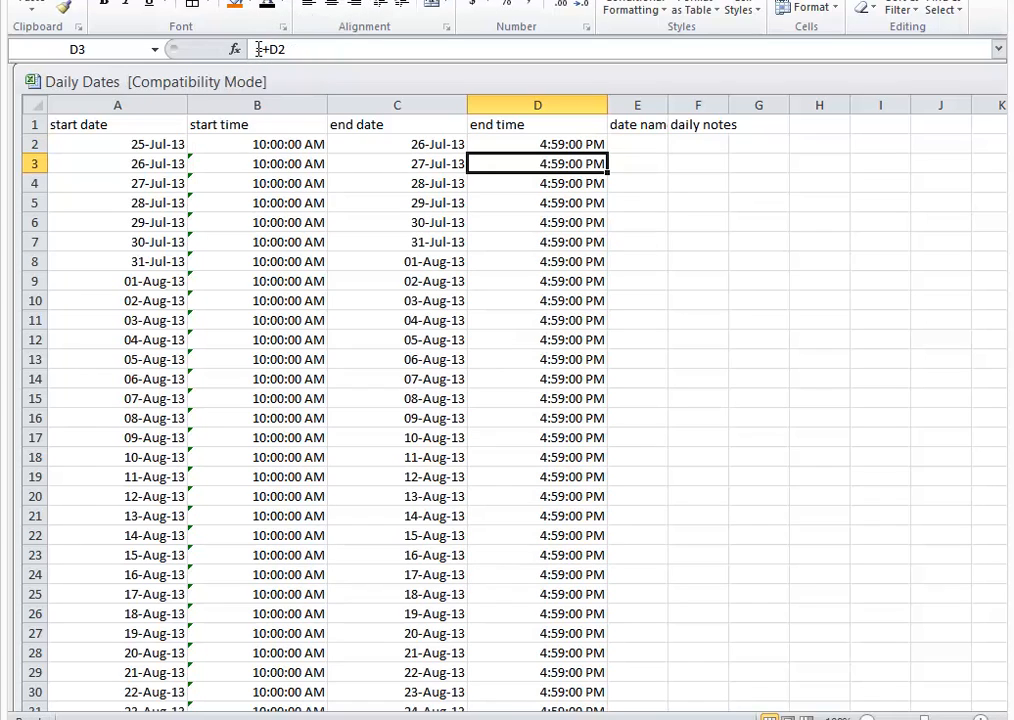
Step: Enter "birthday" as the date name for the 27-Jul-13 start date in cell E4
left_click(647, 150)
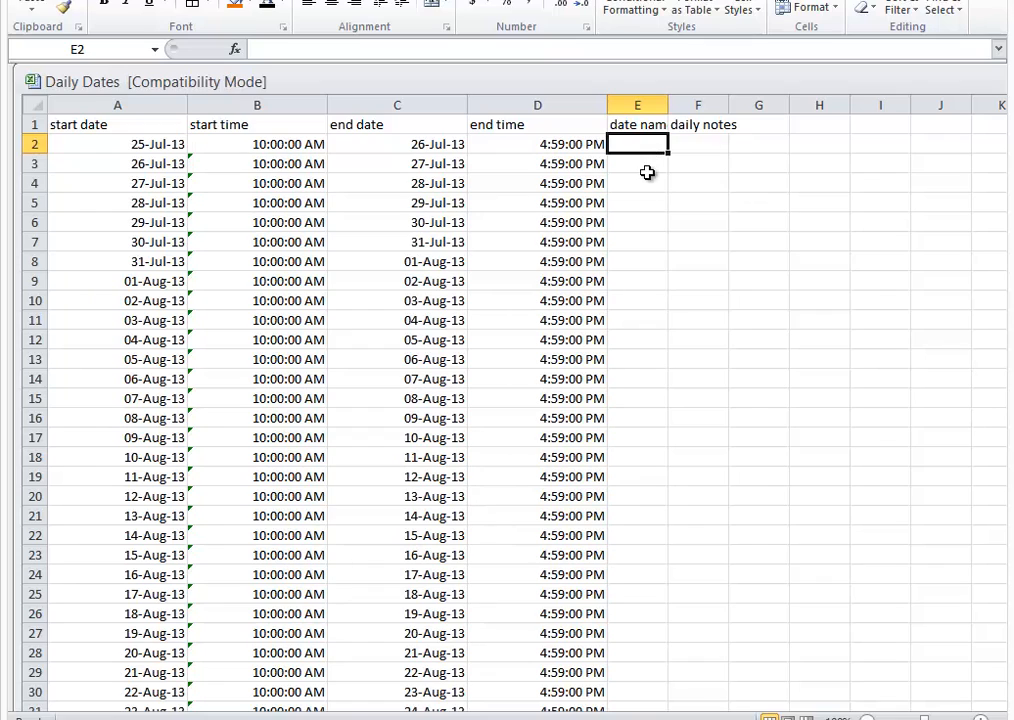
left_click(649, 178)
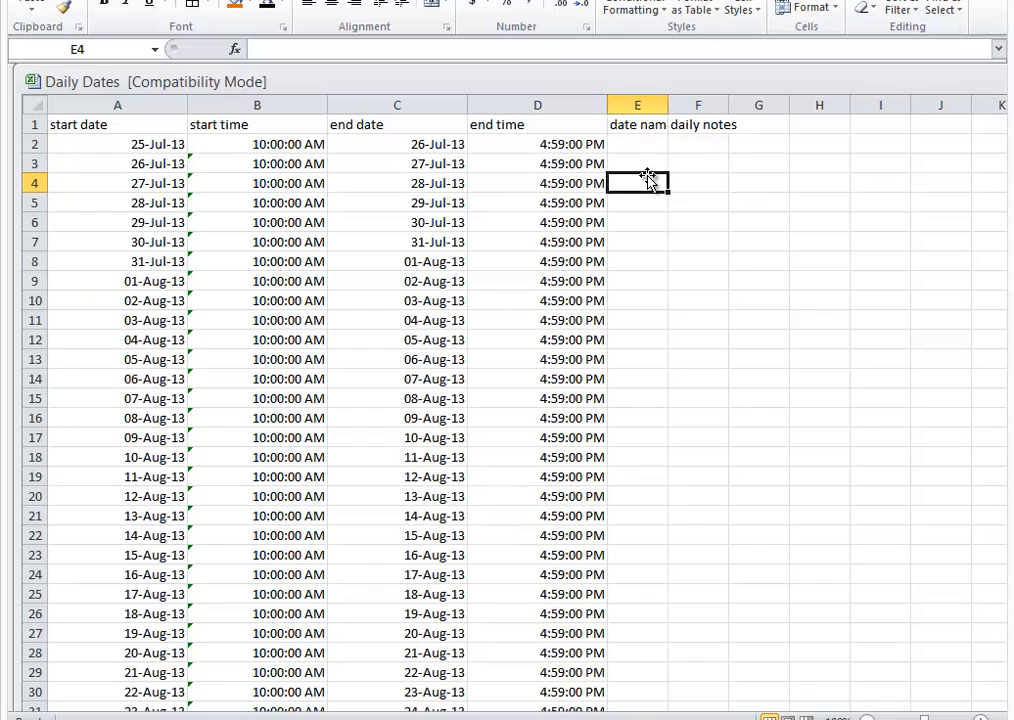
type("bir")
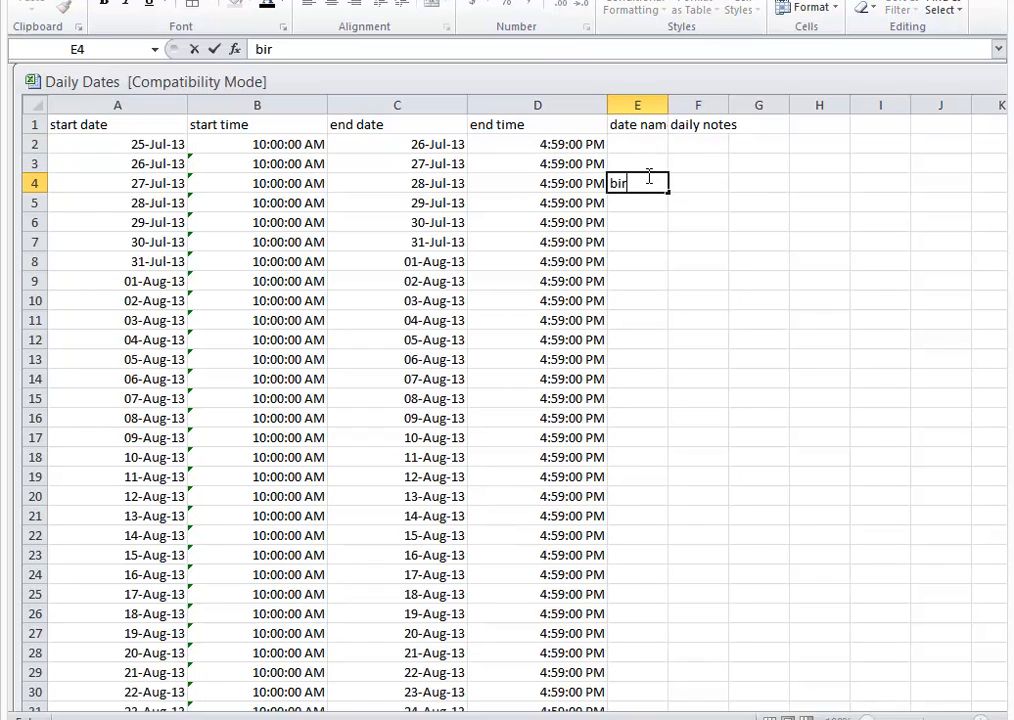
type("thday")
Step: Enter "equinox tour" as the daily note for the 28-Jul-13 start date in cell F5
left_click(688, 204)
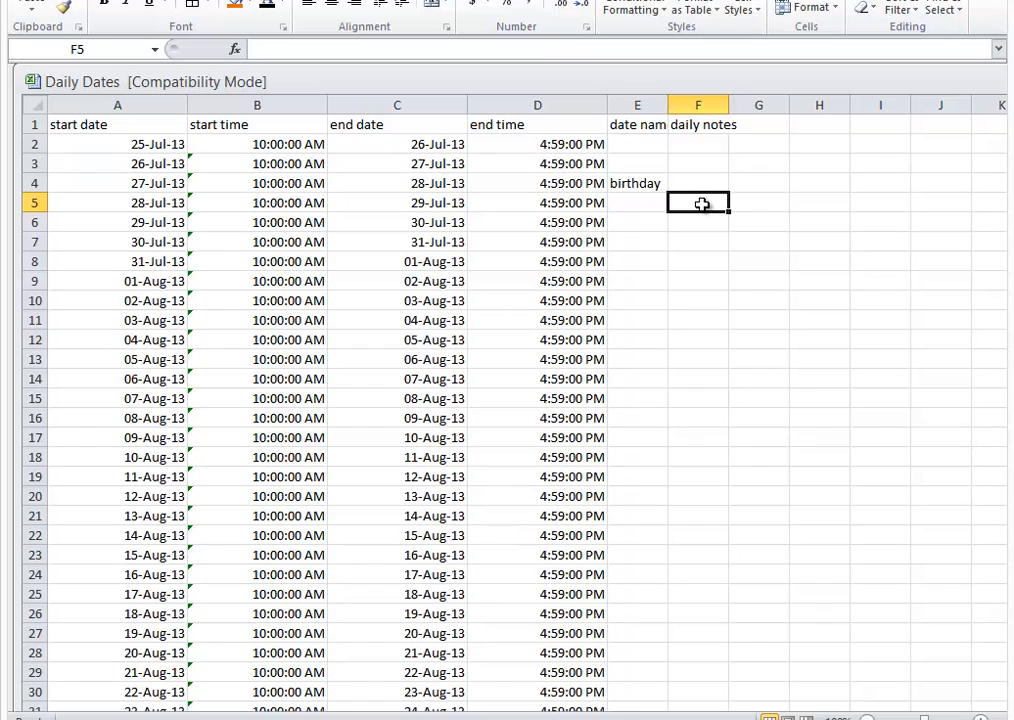
type("equ")
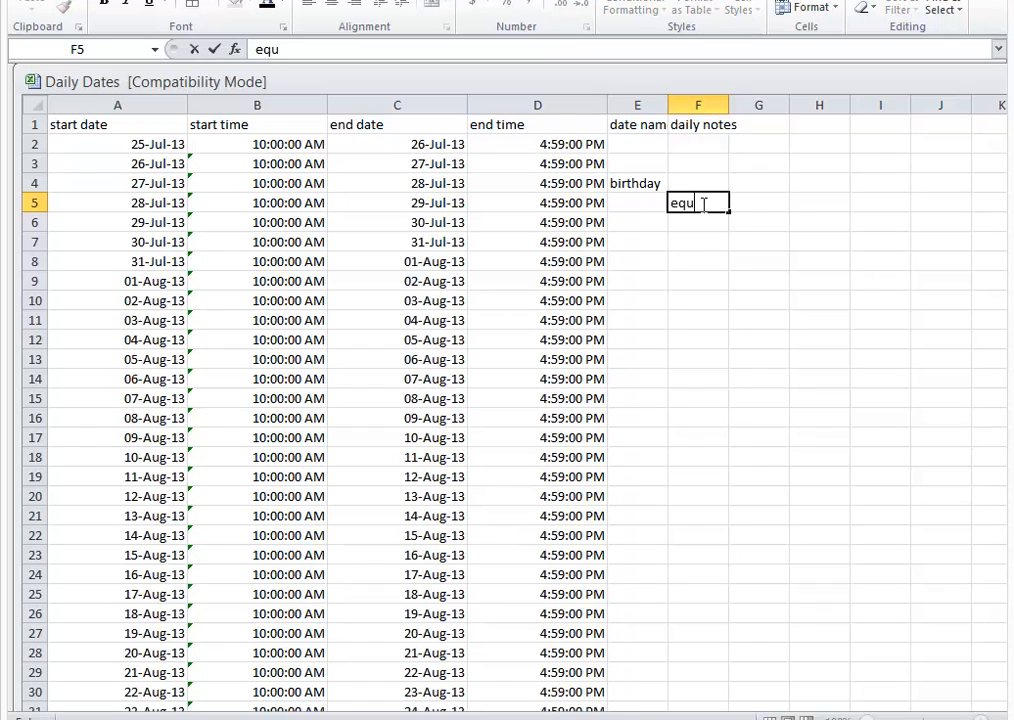
type("inox tour")
key("Return")
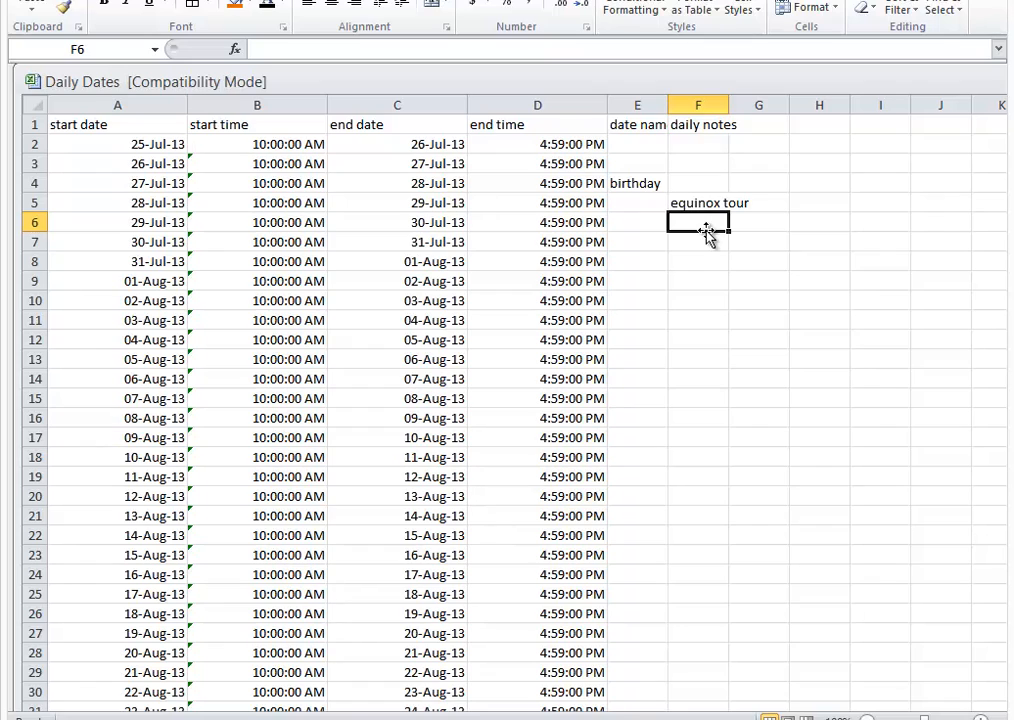
left_click(715, 296)
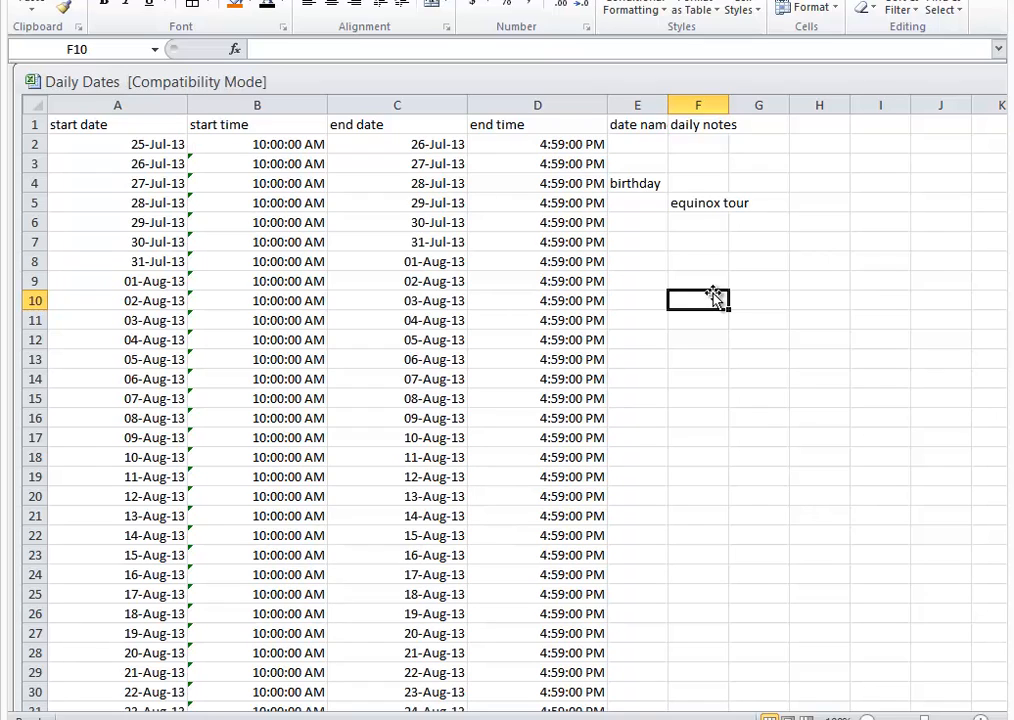
Step: Save the workbook as a CSV (Comma delimited) file named "2013 dates trip name", keeping the CSV format
left_click(33, 0)
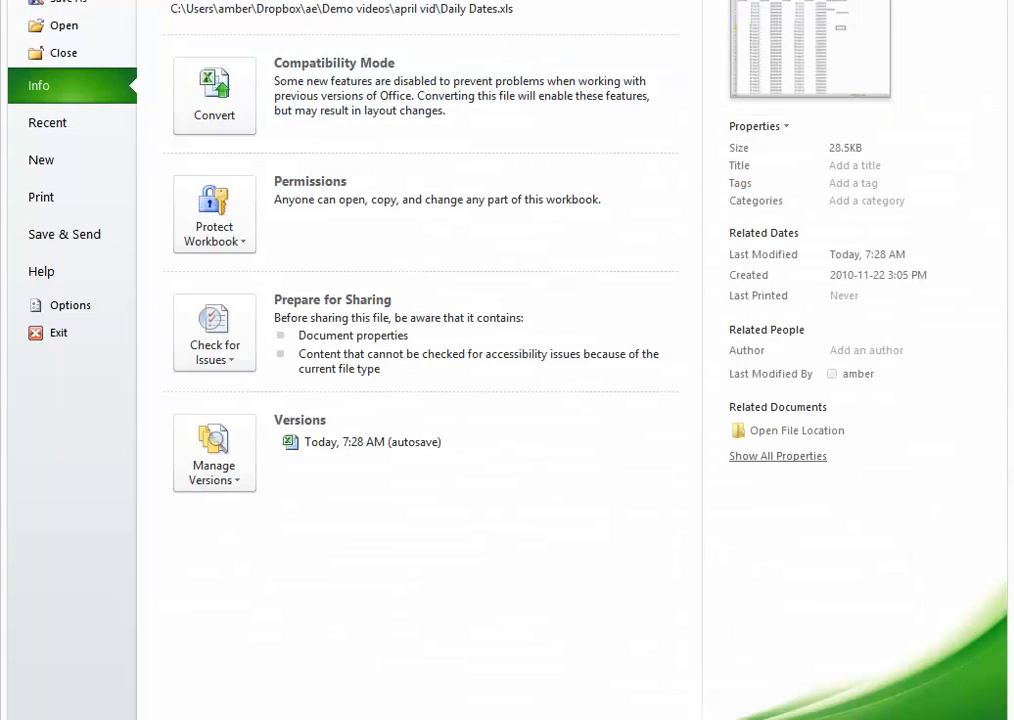
left_click(71, 3)
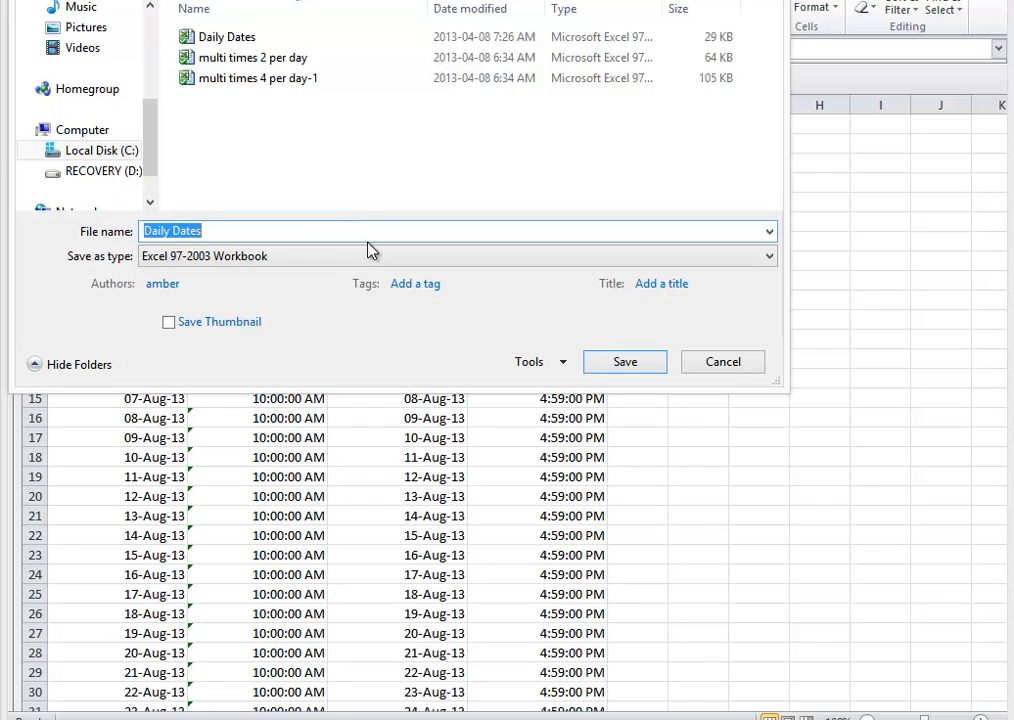
left_click(766, 259)
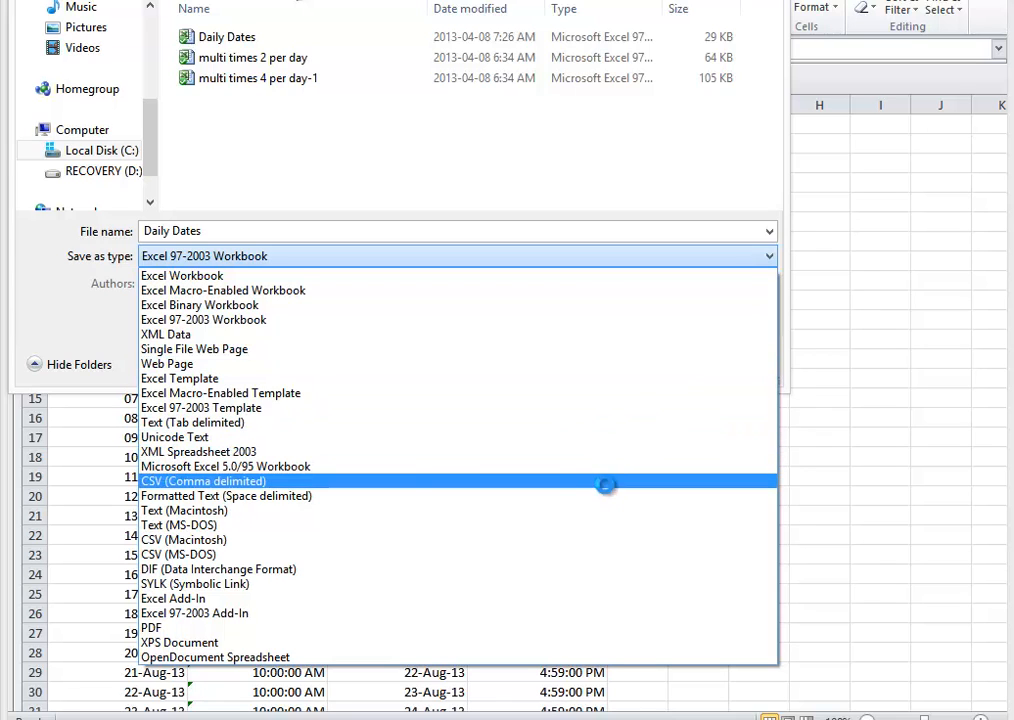
left_click(609, 484)
triple_click(180, 233)
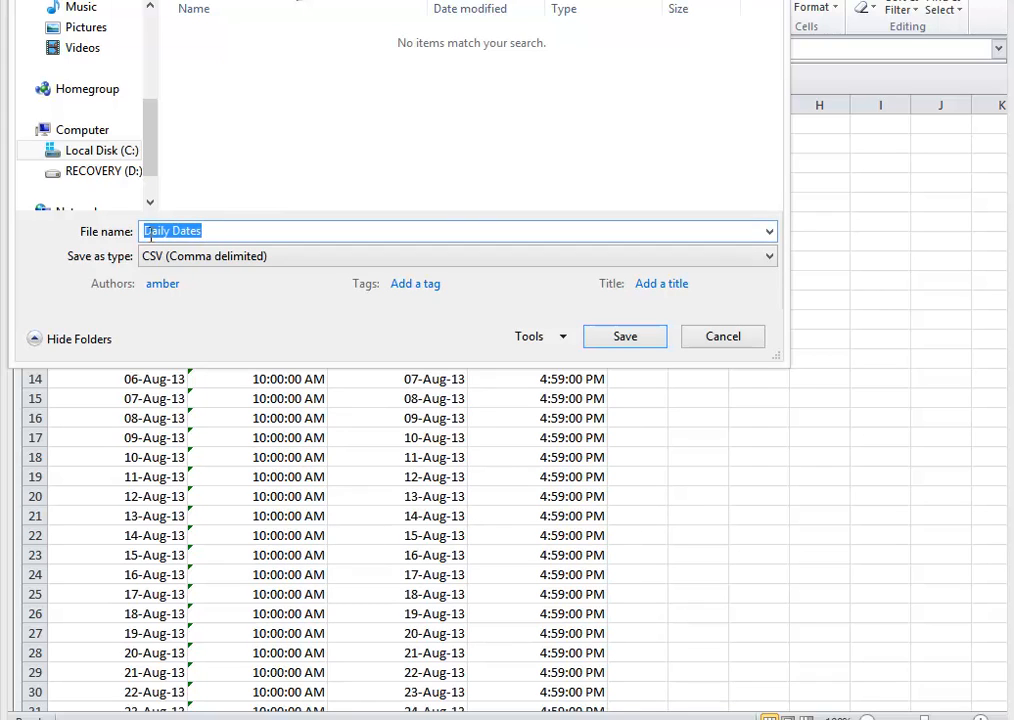
type("20")
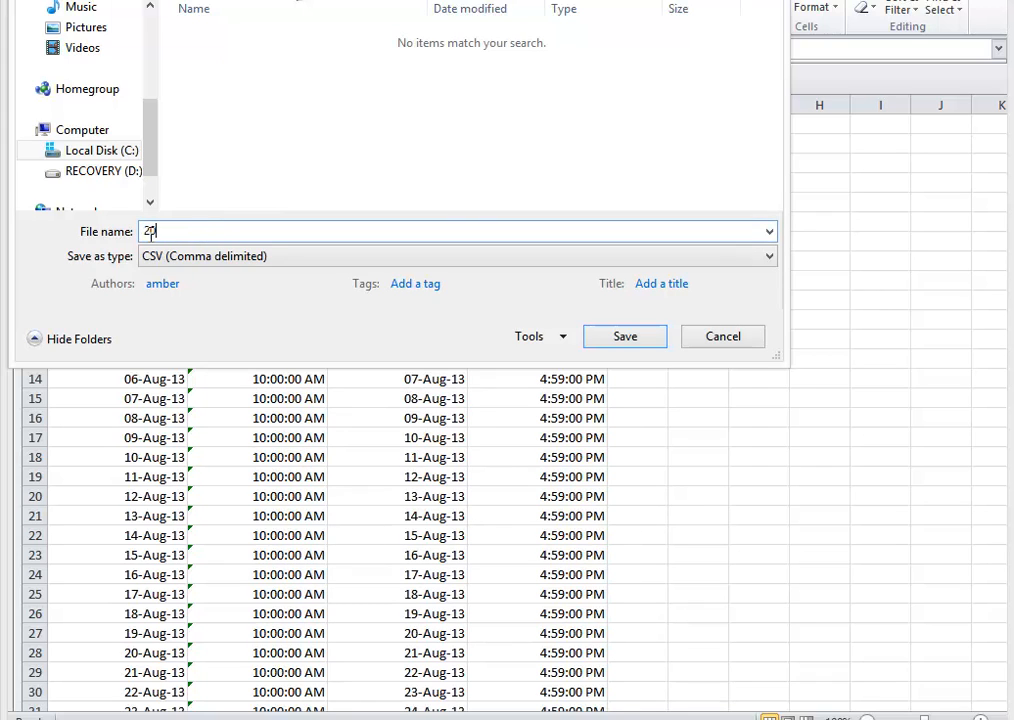
type("13 dates trip name")
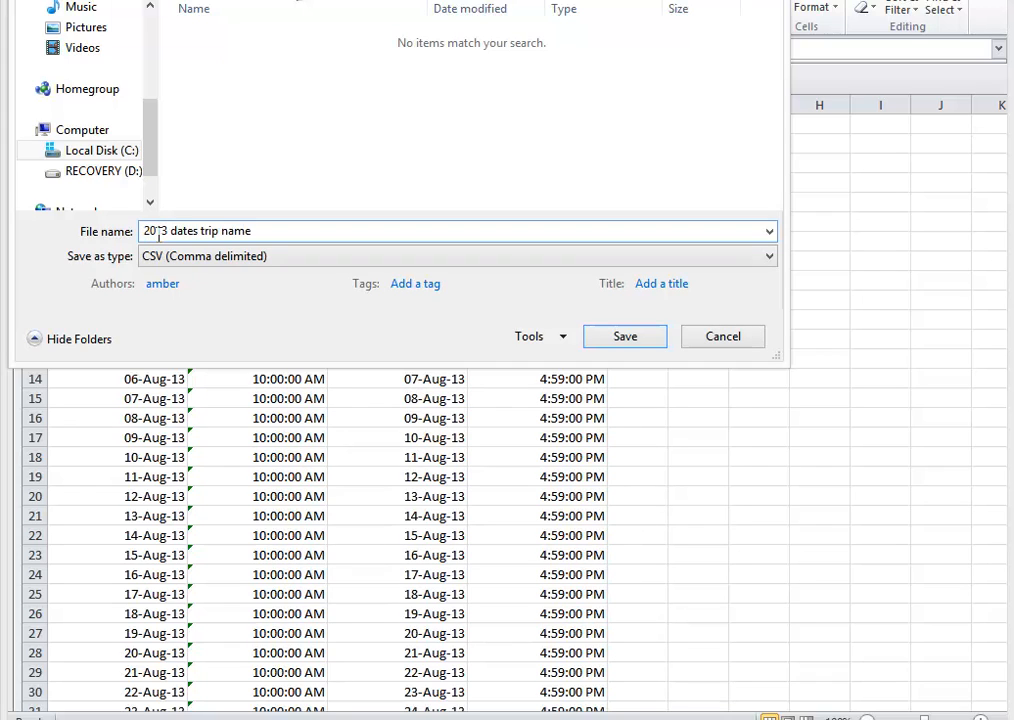
left_click(625, 337)
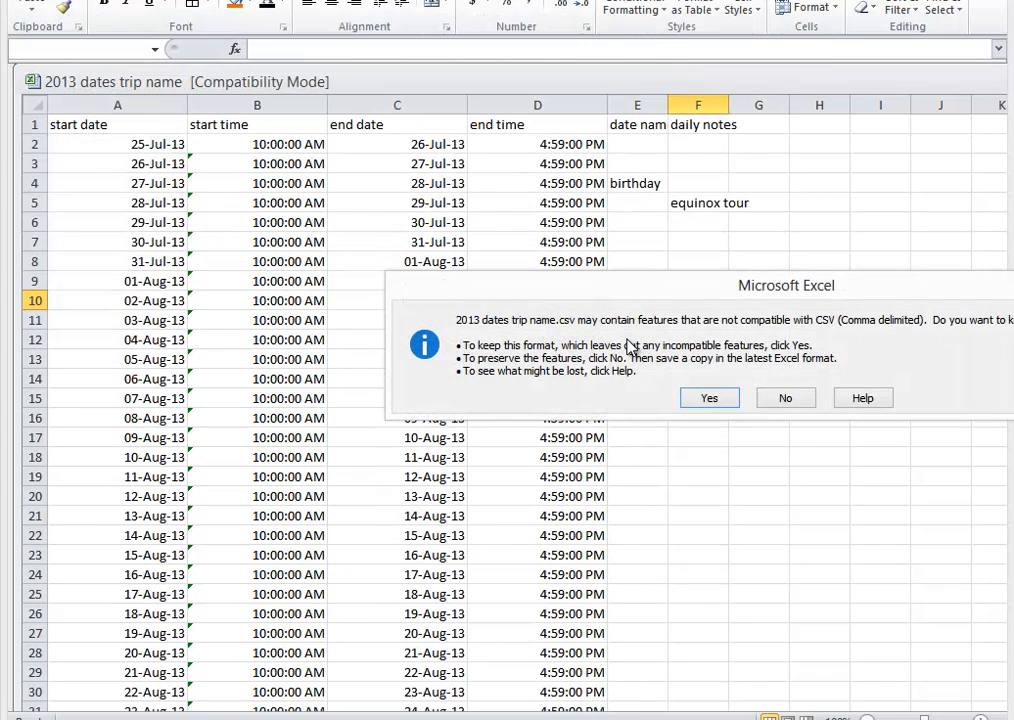
left_click(708, 399)
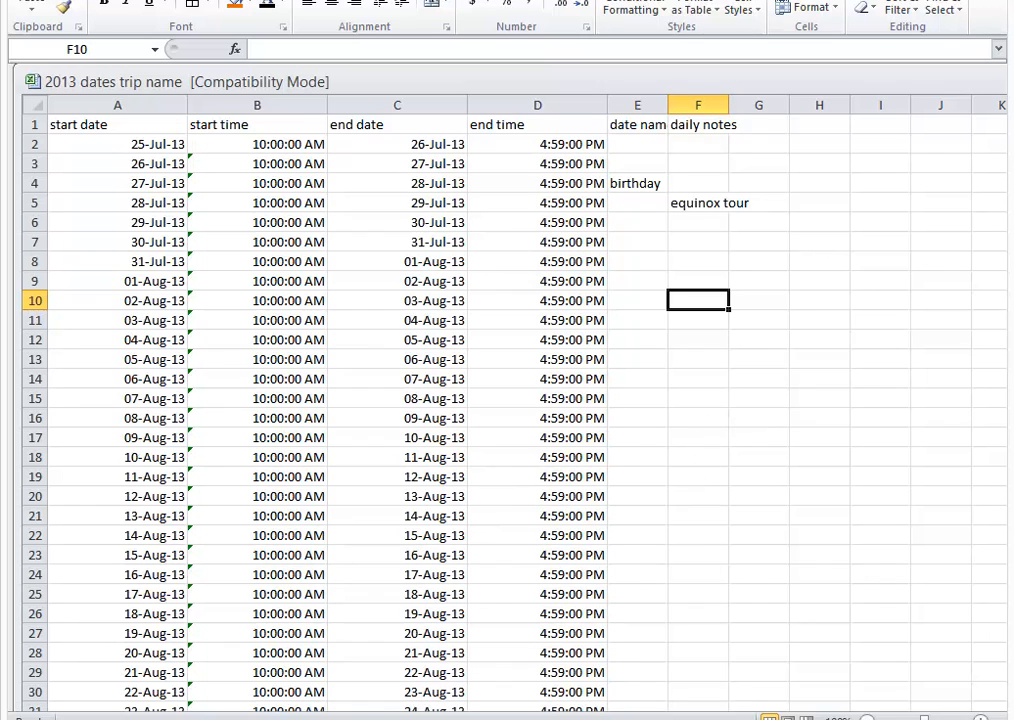
Step: Switch to Adventure Engine Summit in the browser and open the file import for new dates of the basic demo tour
left_click(163, 679)
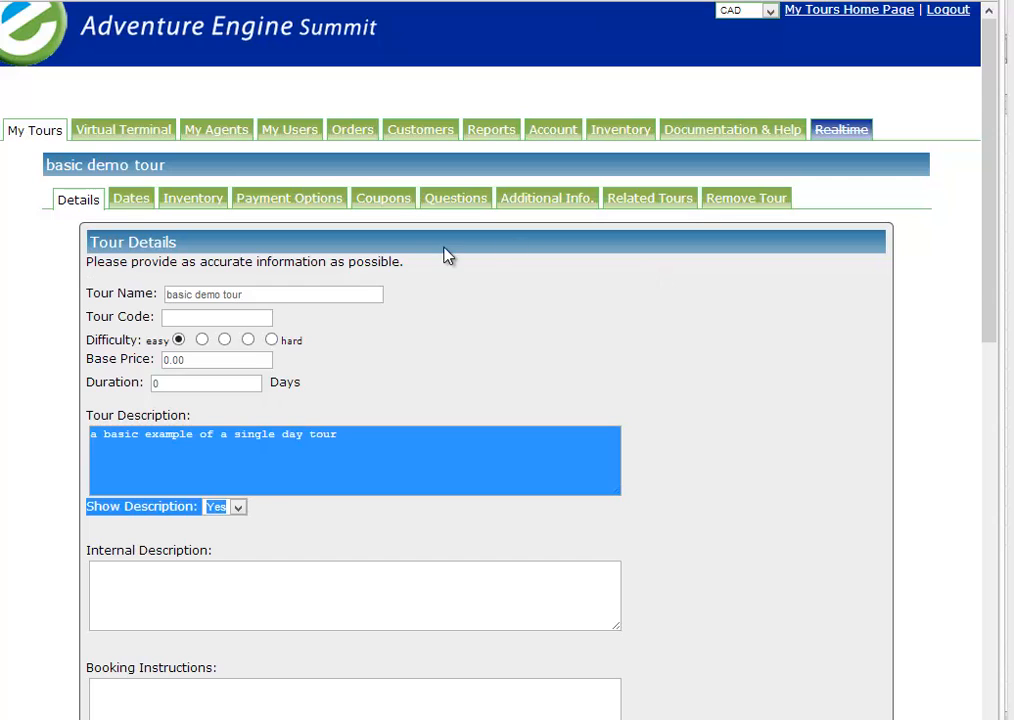
left_click(140, 203)
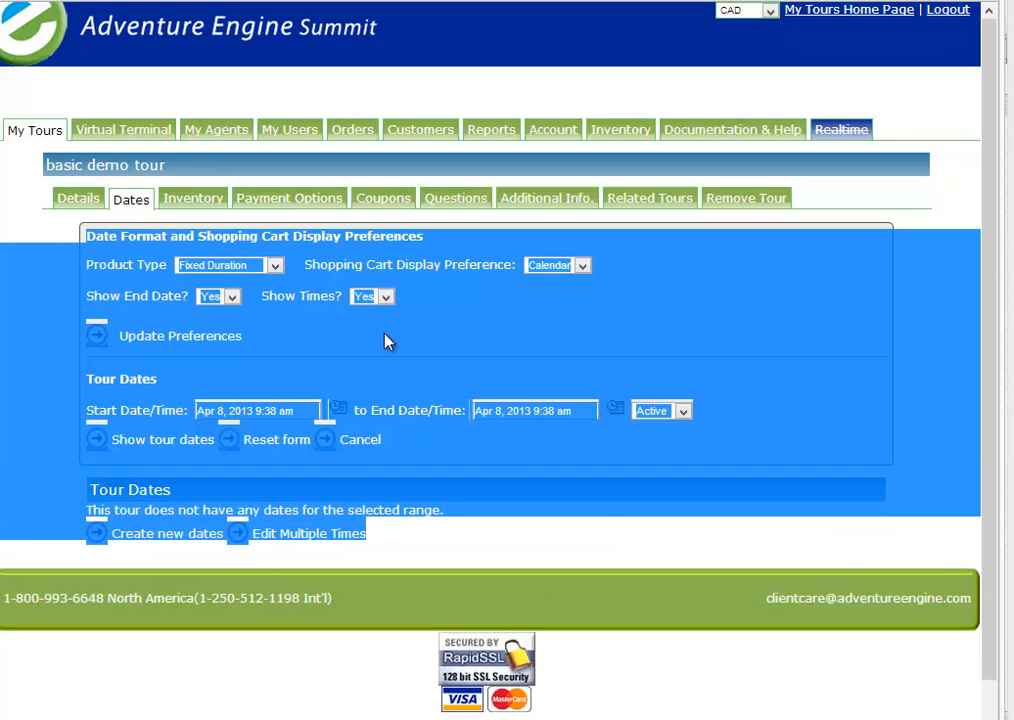
left_click(387, 341)
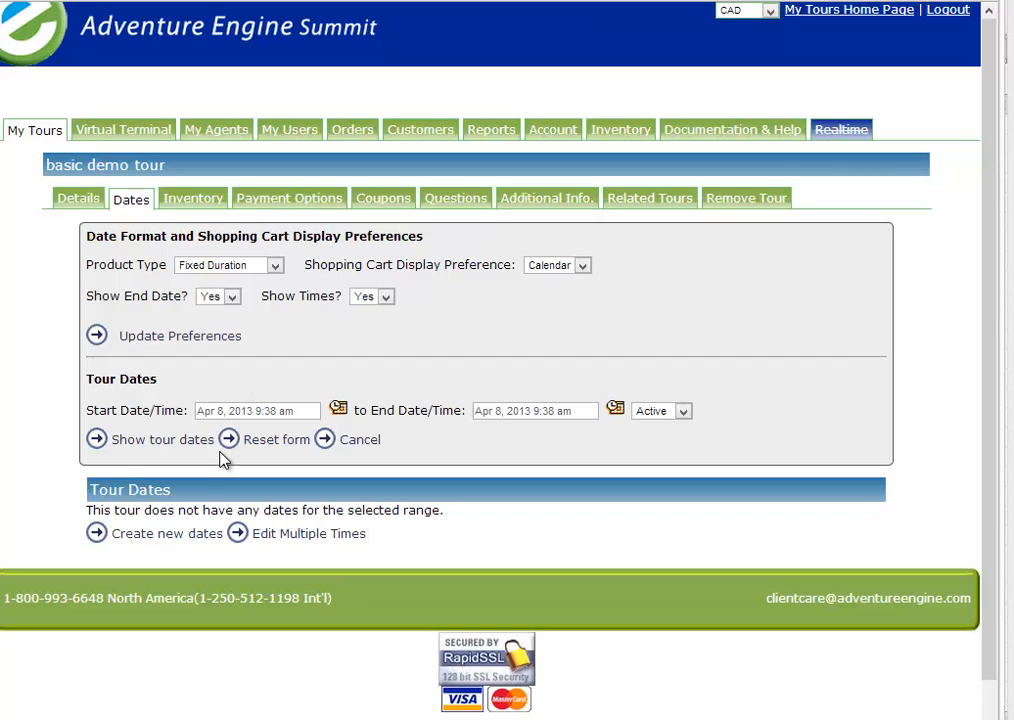
left_click(188, 538)
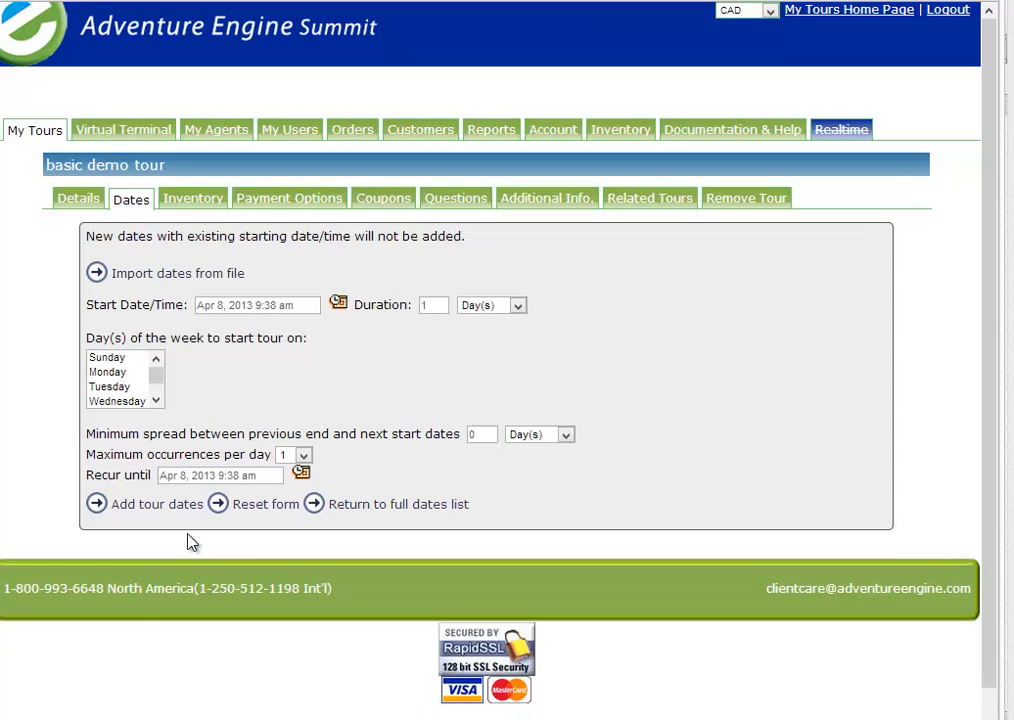
left_click(156, 284)
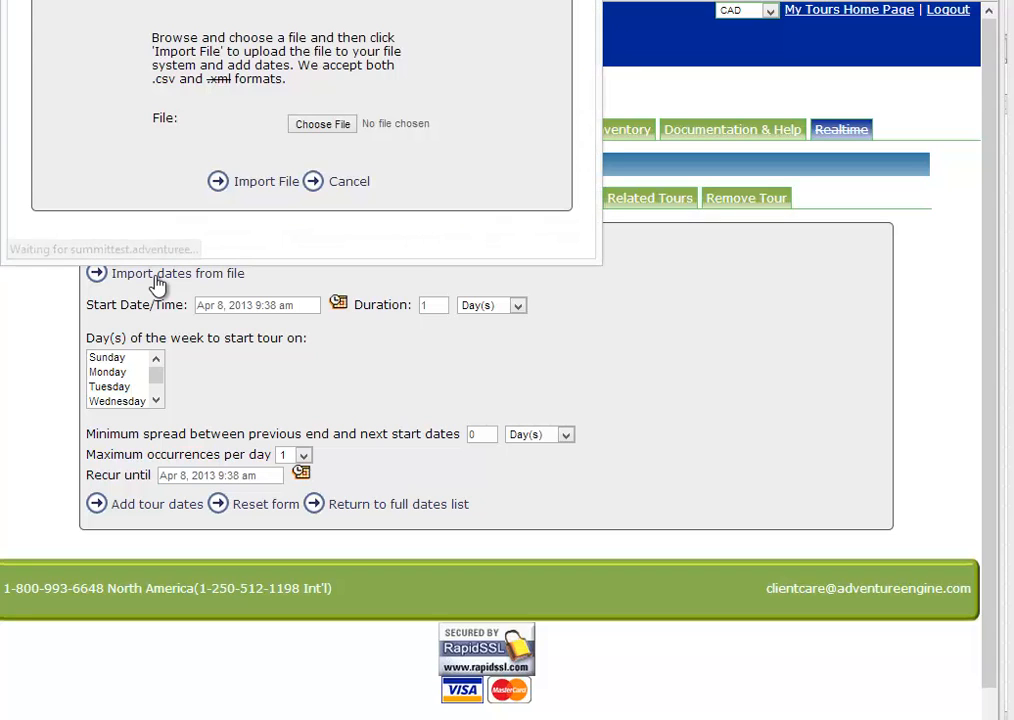
Step: Choose "2013 dates trip name" from the Dropbox folder ae > Demo videos > april vid as the import file
left_click(321, 125)
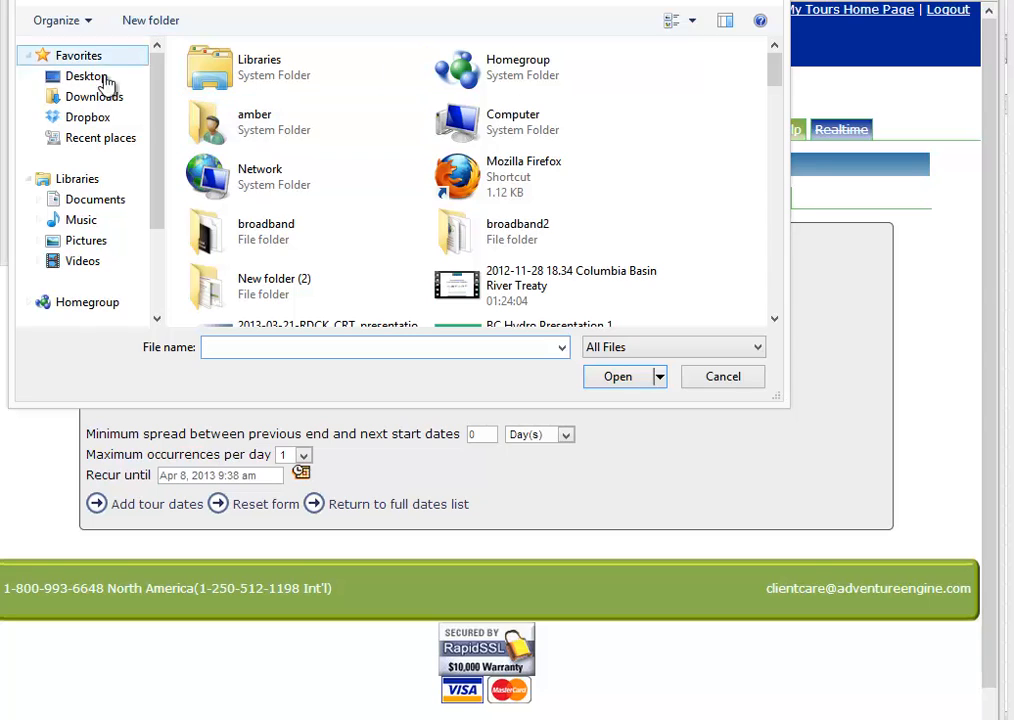
left_click(99, 120)
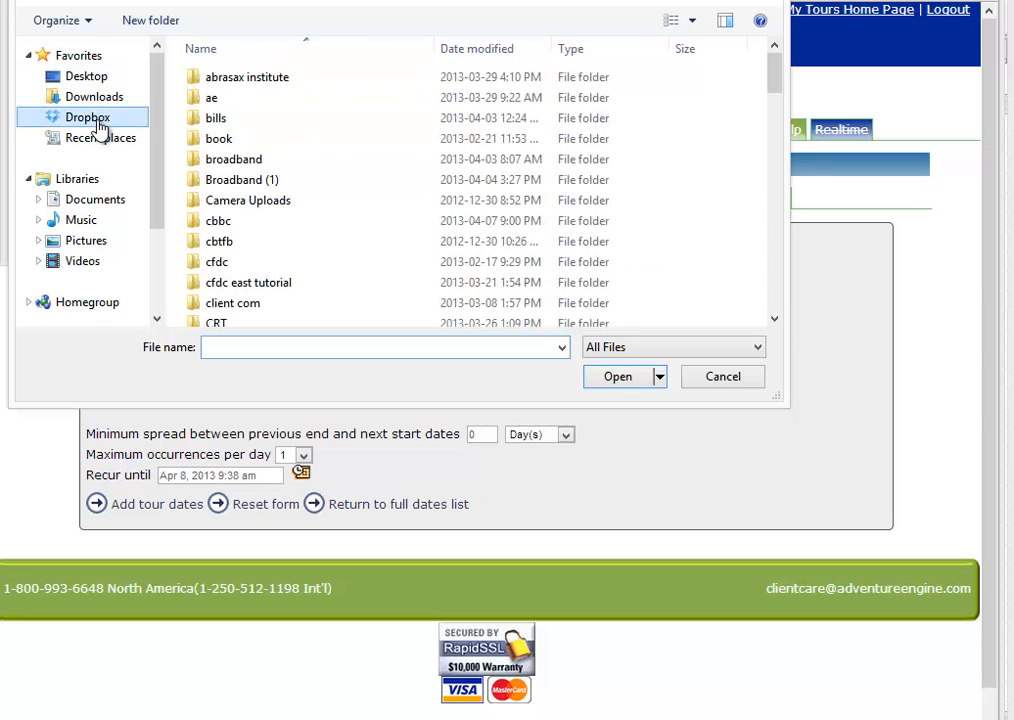
double_click(216, 100)
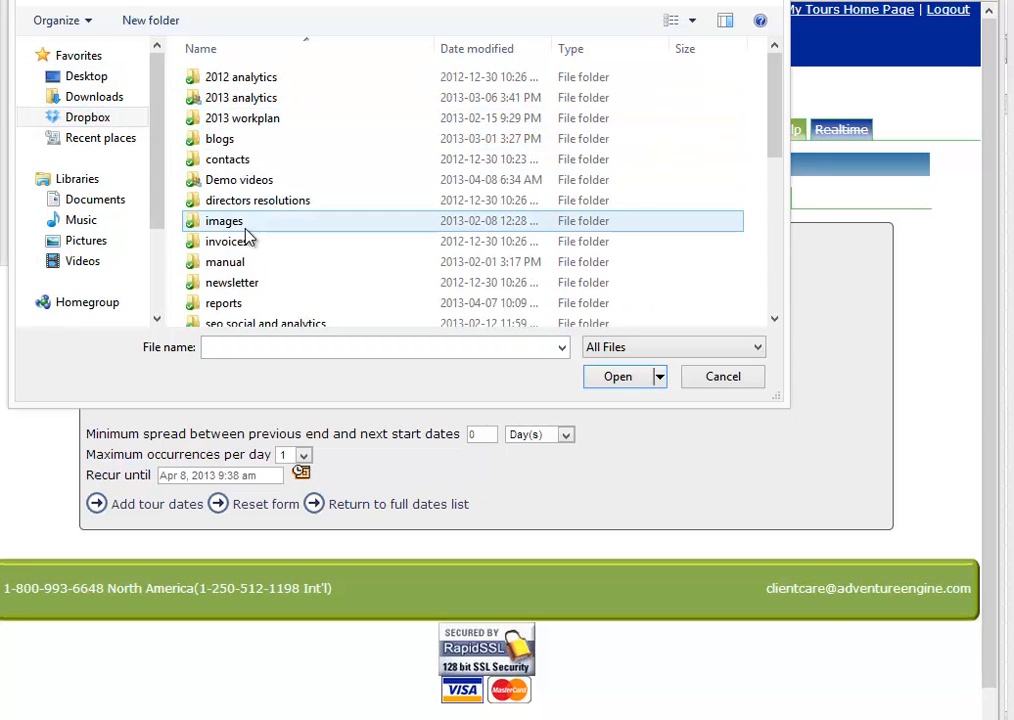
double_click(244, 182)
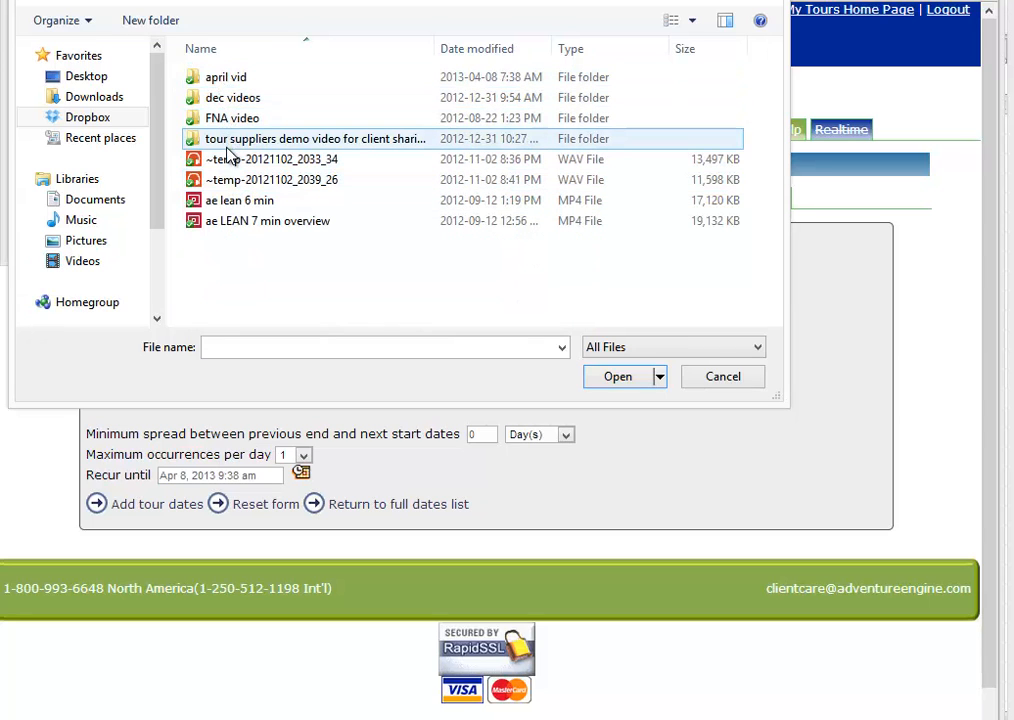
left_click(220, 82)
double_click(220, 82)
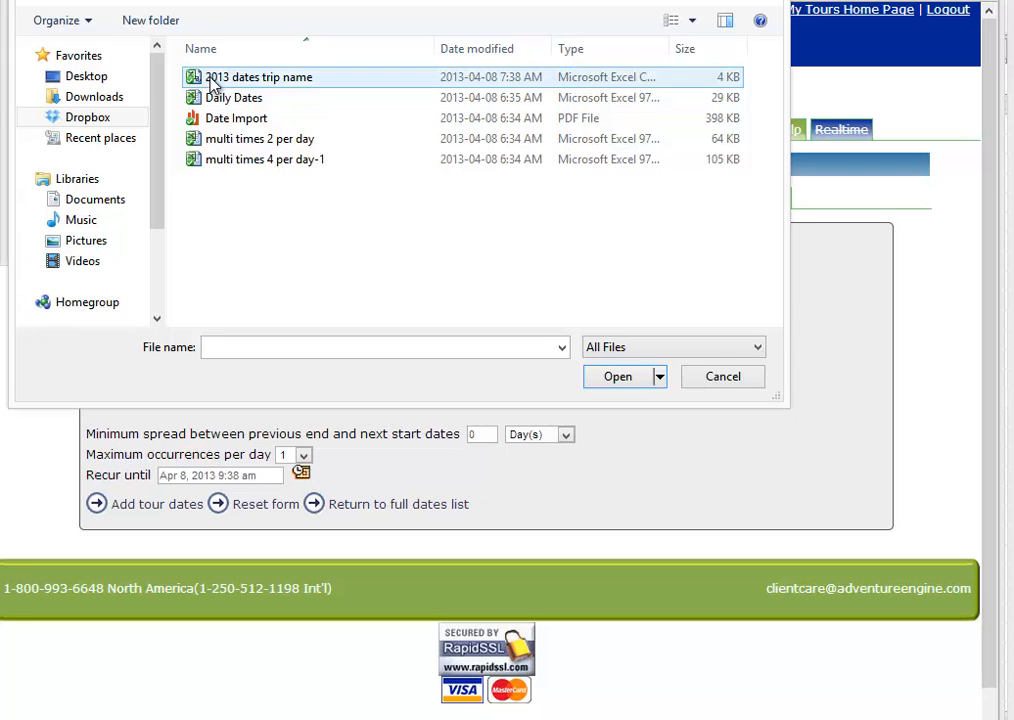
double_click(210, 85)
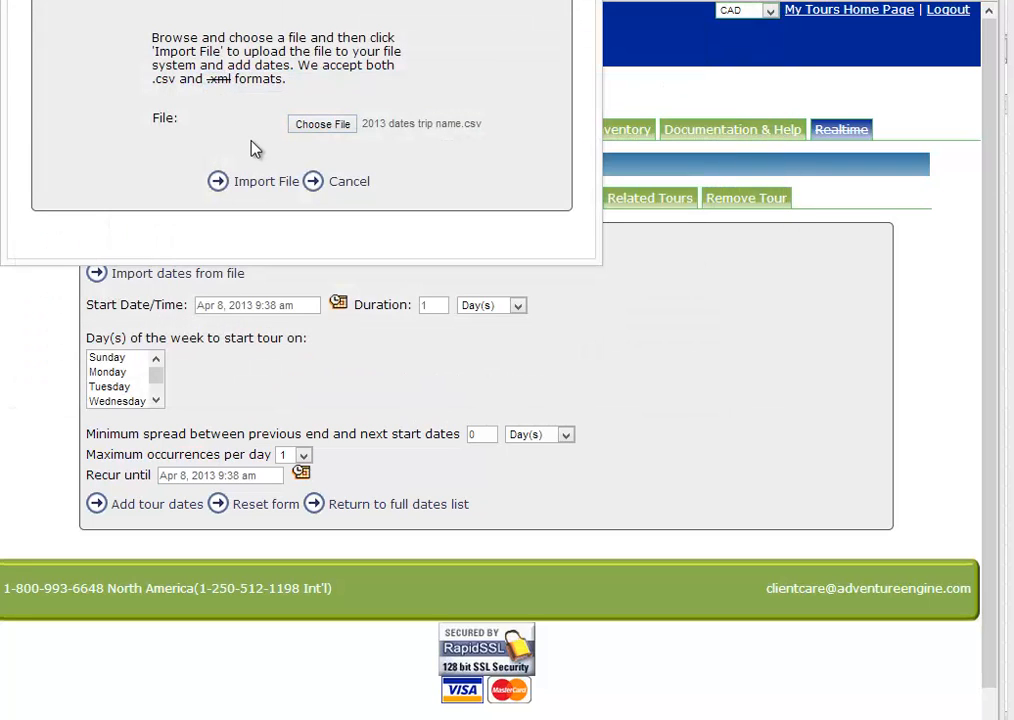
Step: Import the chosen CSV file into the tour and show the tour dates to check the imported entries
left_click(260, 190)
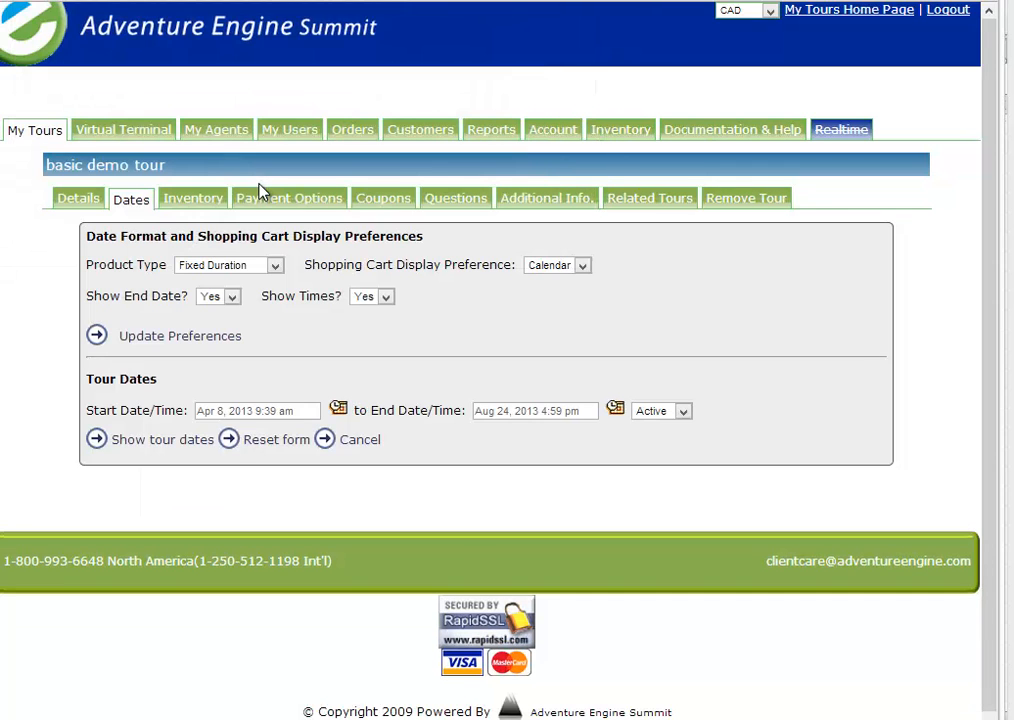
left_click(193, 449)
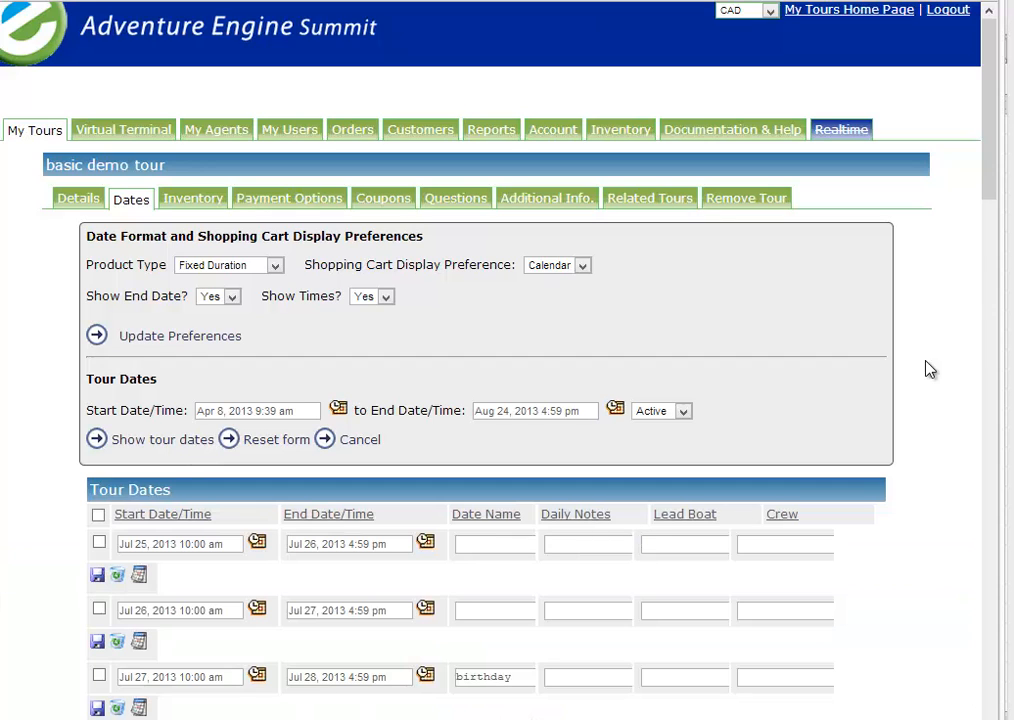
left_click_drag(991, 190, 989, 290)
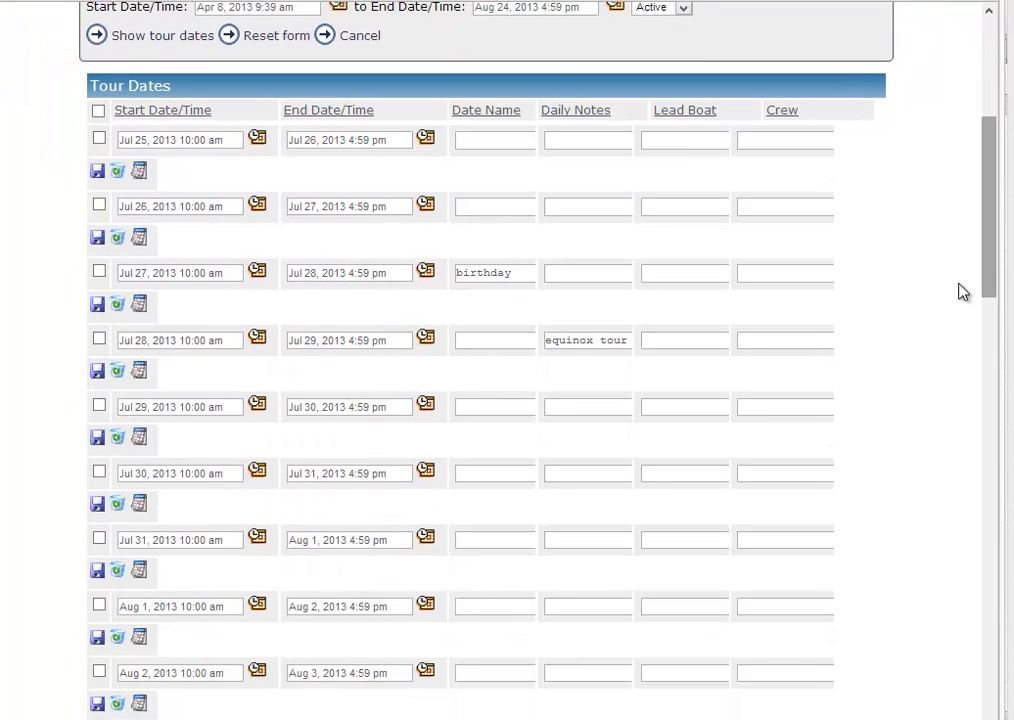